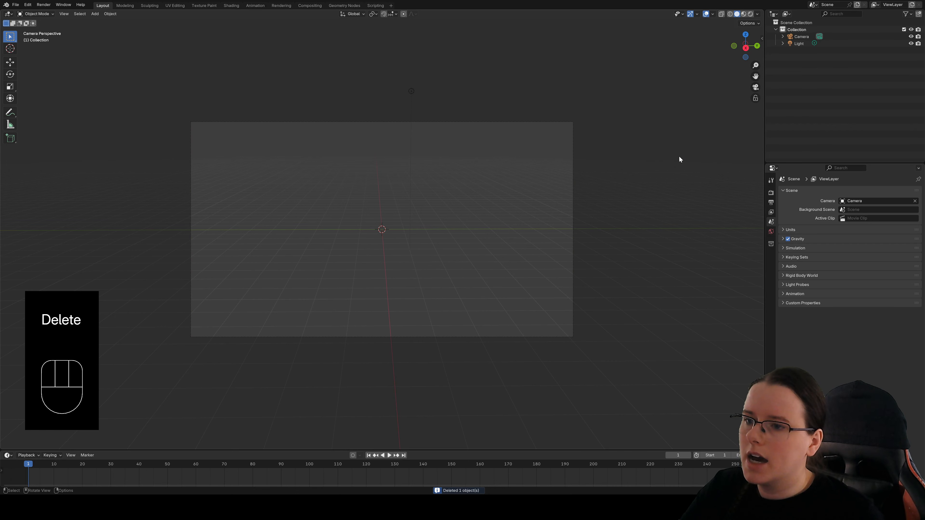
- Split the 3D viewport into two, keeping one in camera view and orbiting the other to a free perspective
left_click_drag(763, 11, 221, 109)
left_click_drag(222, 150, 335, 165)
middle_click_drag(485, 249, 627, 253)
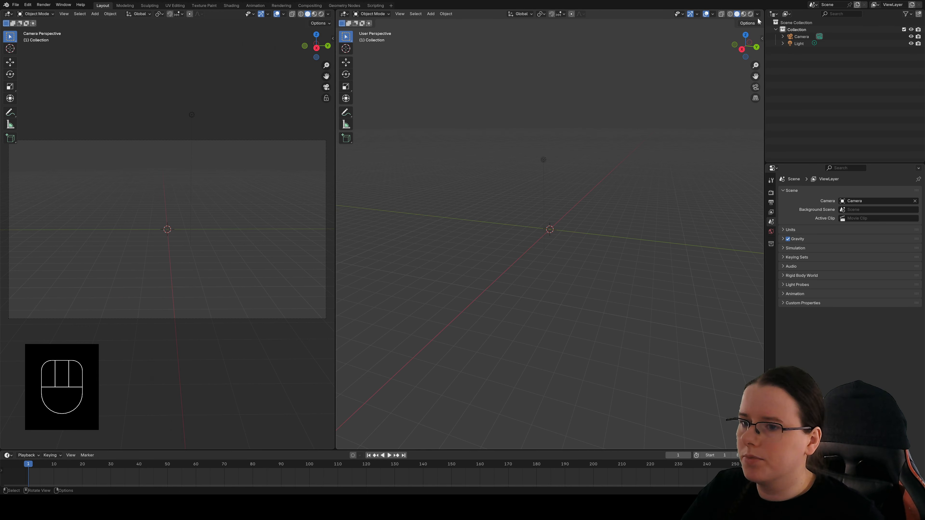
- Set the scene's render engine to Cycles
left_click(771, 193)
left_click(853, 192)
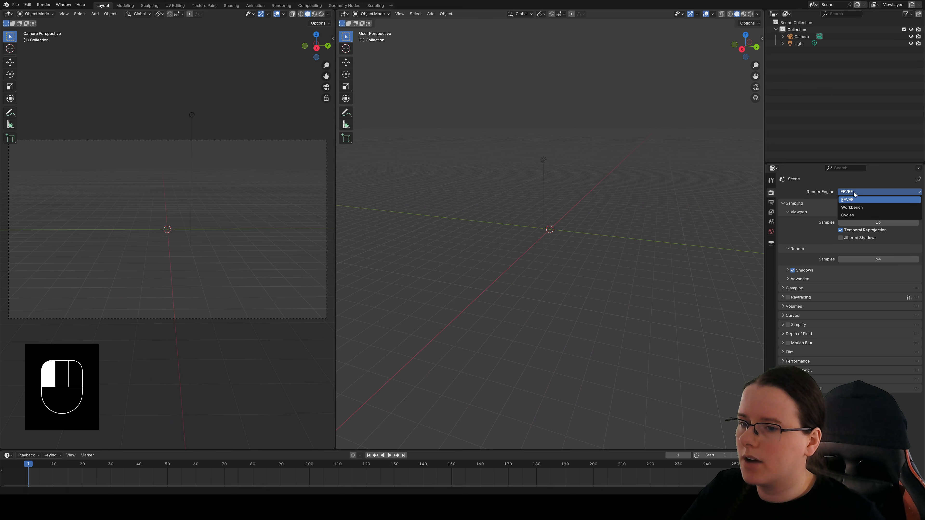
left_click(855, 215)
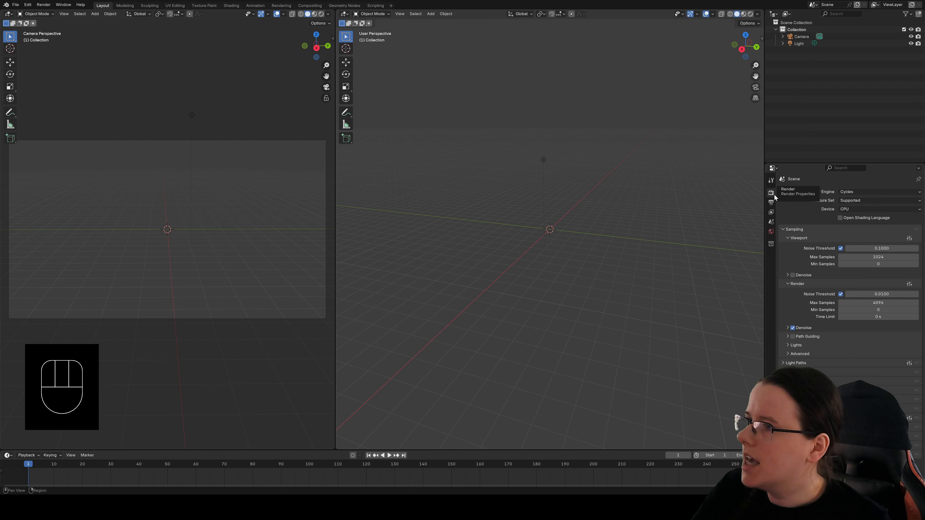
- Add a torus at the world origin, enlarge it to nearly three times its size and shade it smooth
left_click_drag(431, 14, 513, 68)
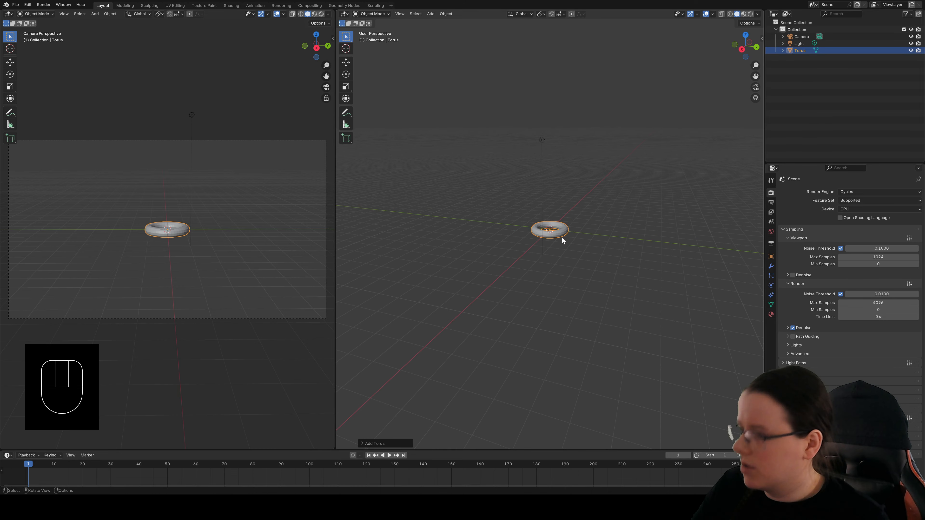
key("s")
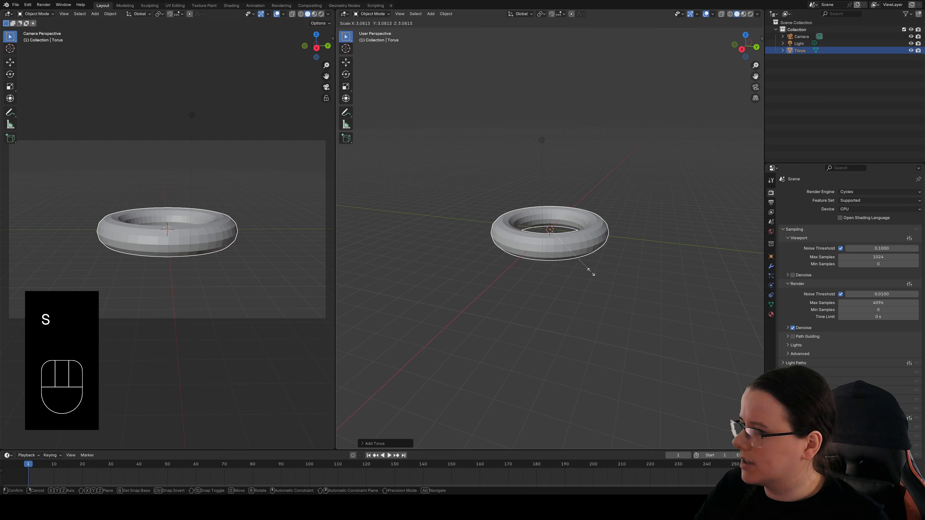
left_click(587, 267)
right_click(579, 243)
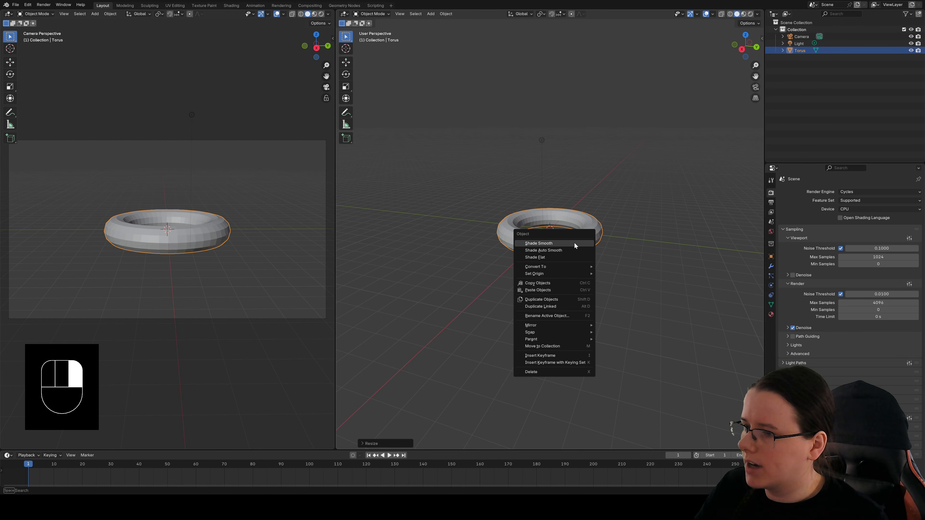
left_click(576, 243)
- Rotate the torus about the global Y and Z axes so it stands upright, and scale it down to about 0.7
key("r")
middle_click(597, 180)
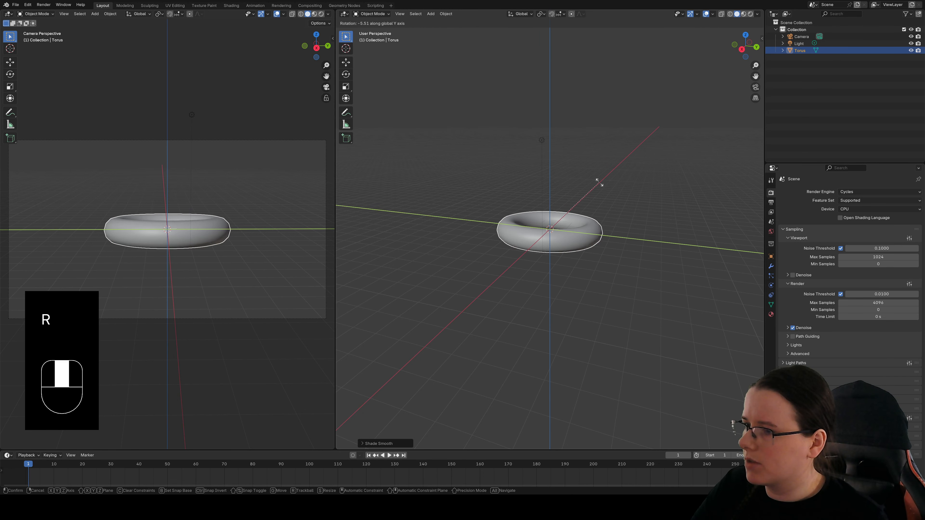
left_click(597, 233)
key("r")
middle_click(594, 201)
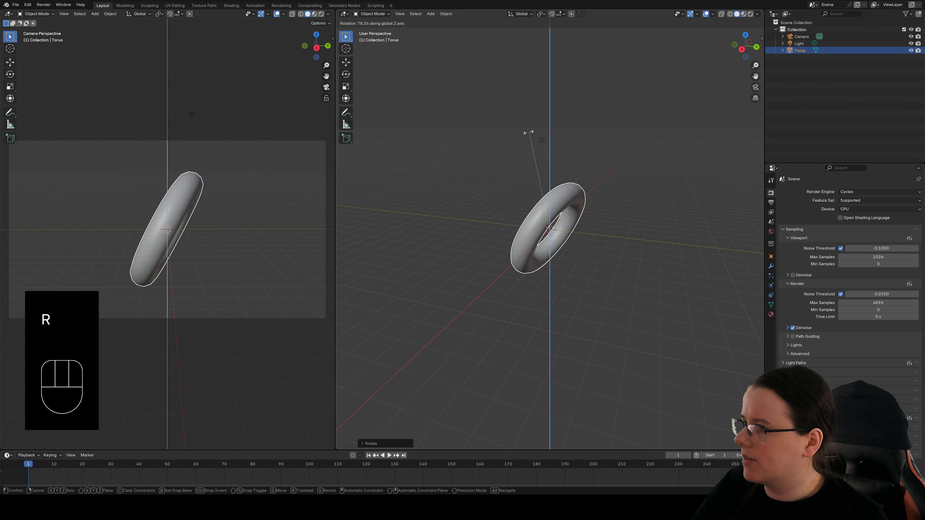
left_click(450, 150)
key("s")
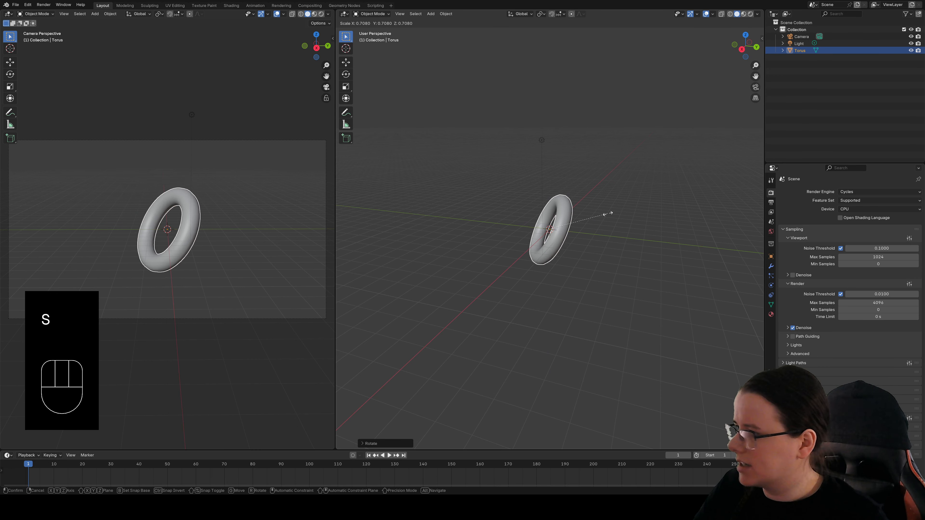
left_click(603, 218)
- Move the torus to the lower left of the camera frame and turn it about Z to face the camera more
key("g")
middle_click_drag(588, 222, 527, 234)
left_click(522, 214)
key("g")
left_click(527, 234)
key("r")
middle_click_drag(513, 197, 502, 190)
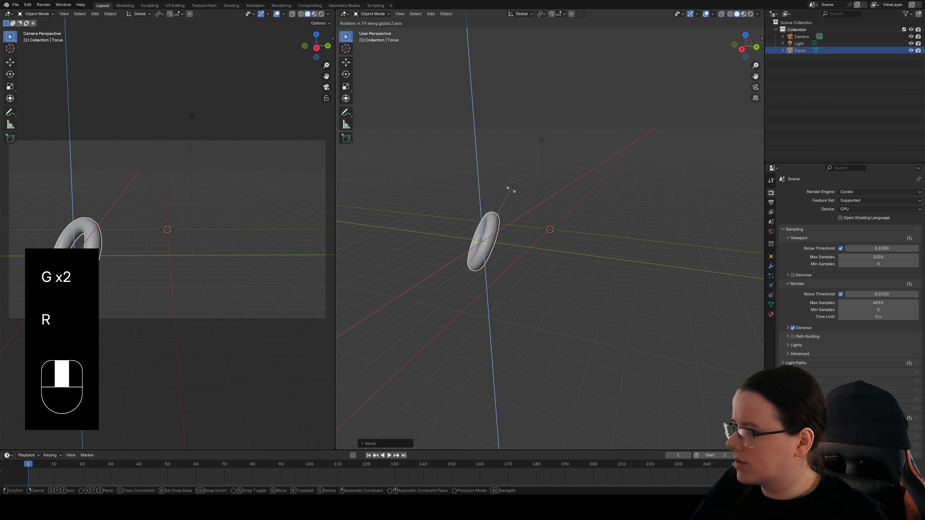
left_click(491, 182)
- Give the torus a new material with a Metallic BSDF surface and a red base color
left_click(771, 314)
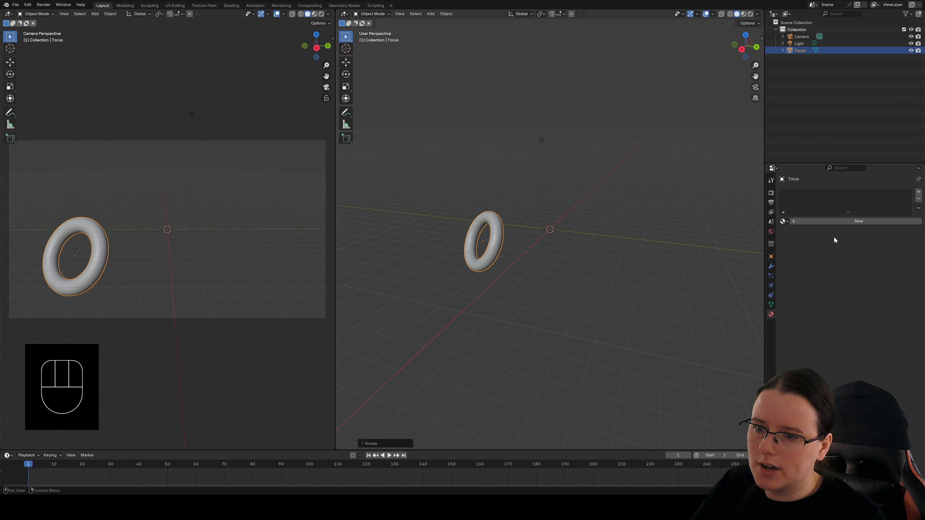
left_click(845, 220)
left_click(851, 273)
left_click(818, 250)
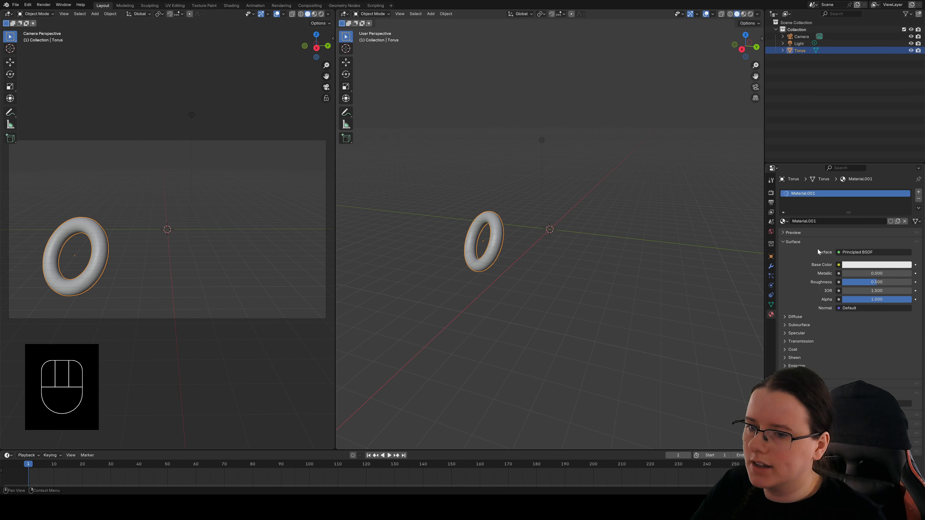
left_click(863, 254)
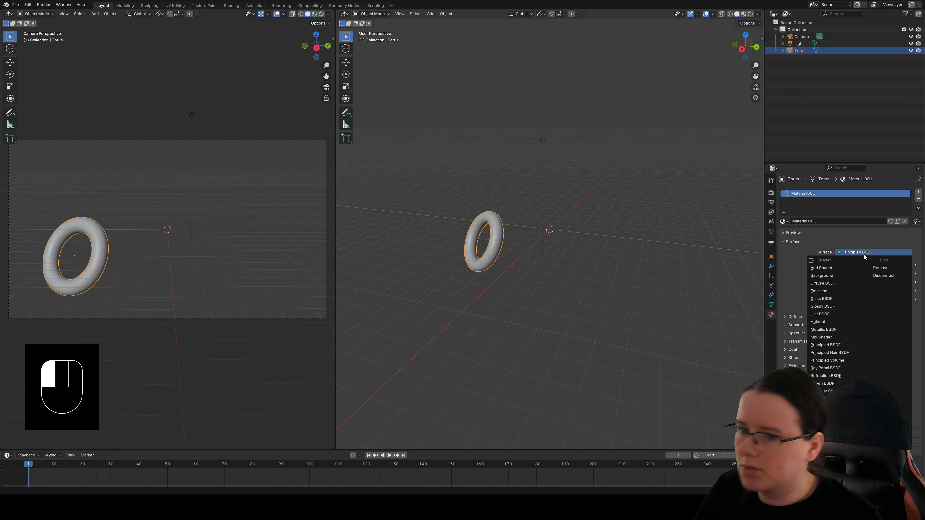
left_click(839, 329)
left_click(855, 282)
left_click(874, 220)
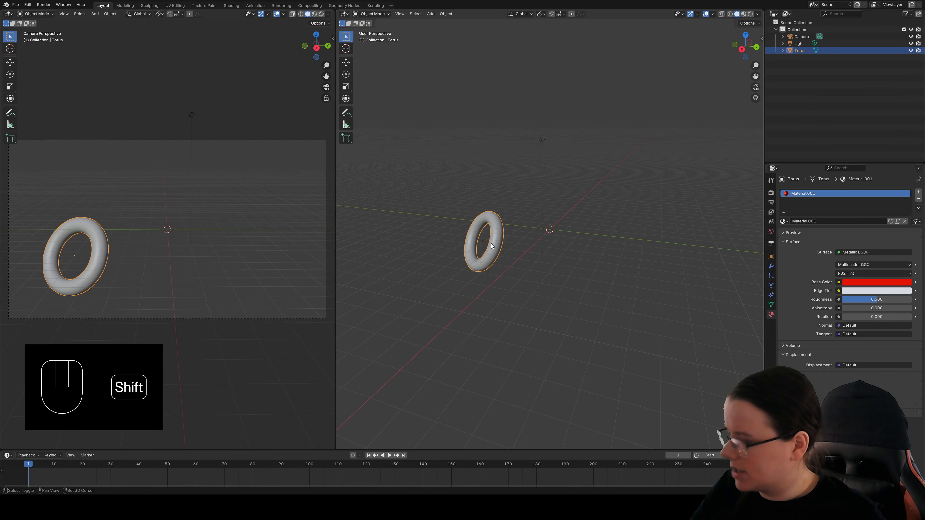
- Duplicate the red torus beside itself, give the copy its own blue material, and preview materials in the free-perspective viewport
key("shift+d")
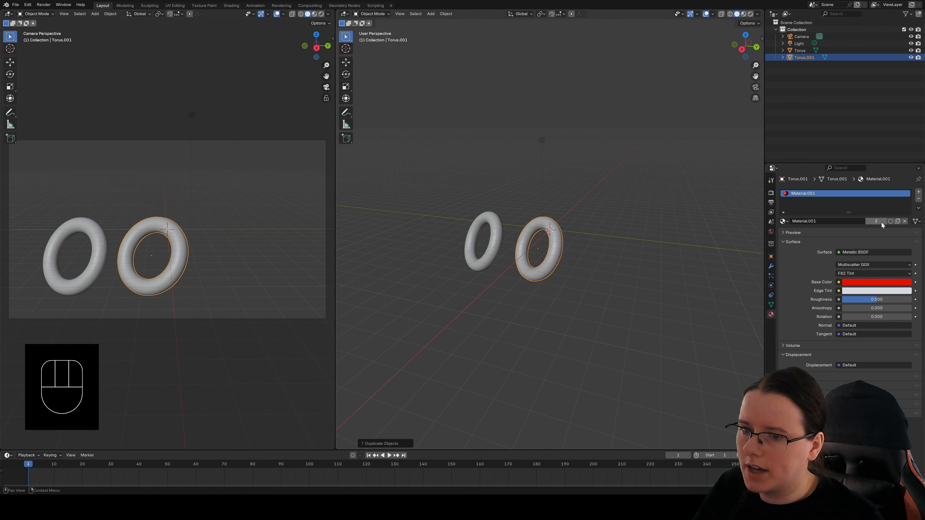
left_click(898, 221)
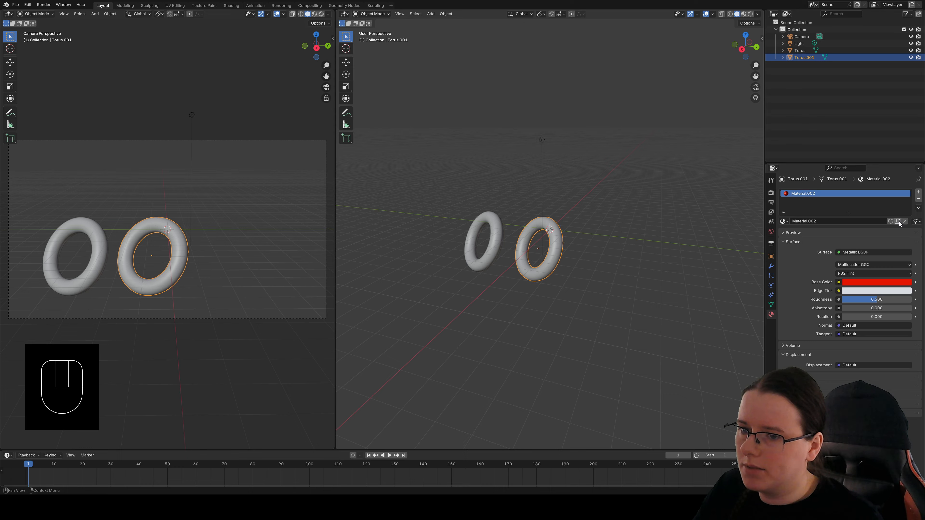
left_click(871, 283)
left_click_drag(876, 182, 899, 178)
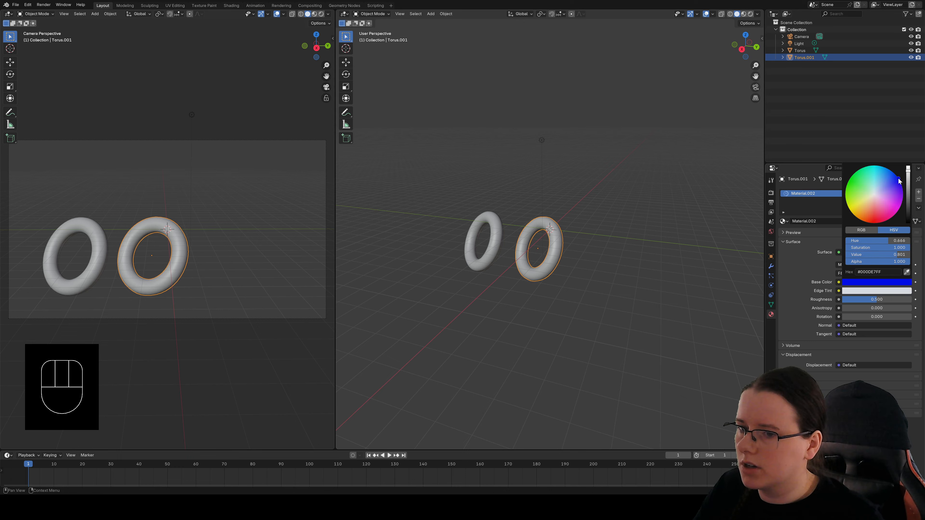
left_click(744, 14)
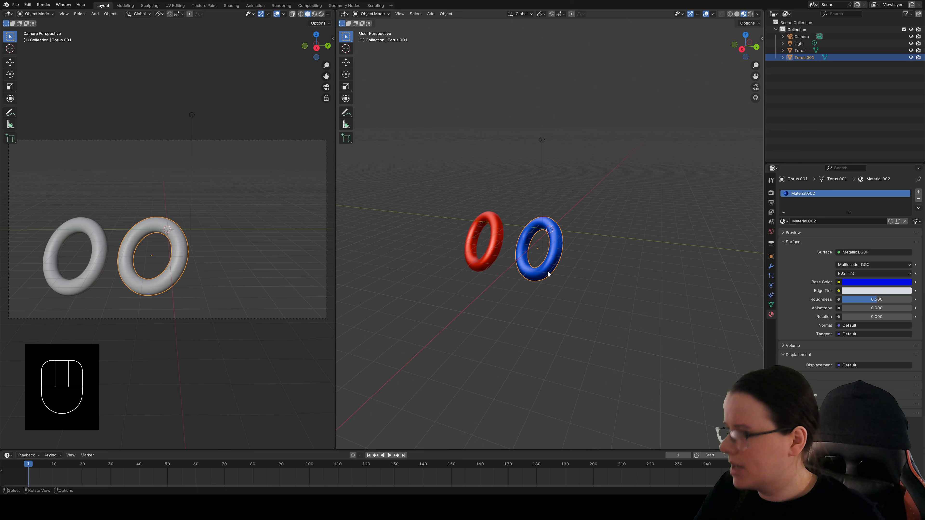
- Move the blue torus back over the red one and raise it along Z to overlap the red ring's upper part
key("g")
left_click(530, 258)
key("g")
middle_click(531, 259)
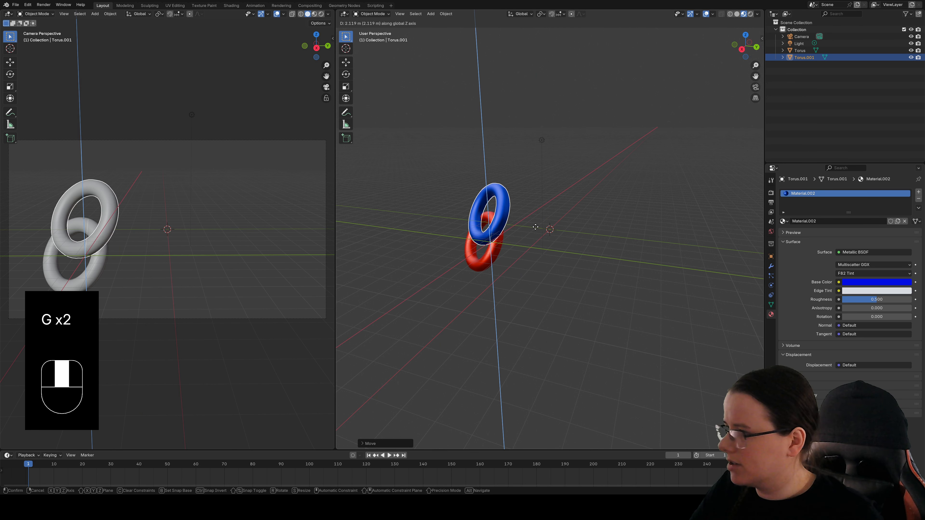
left_click(536, 224)
- Rotate the blue torus about the Z and X axes and adjust its height so it interlocks with the red ring
key("r")
middle_click(512, 199)
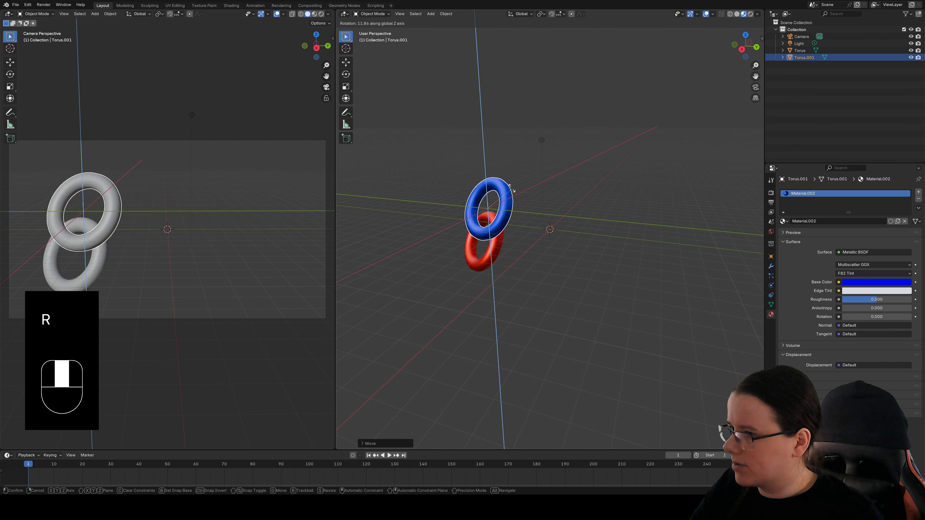
left_click(469, 167)
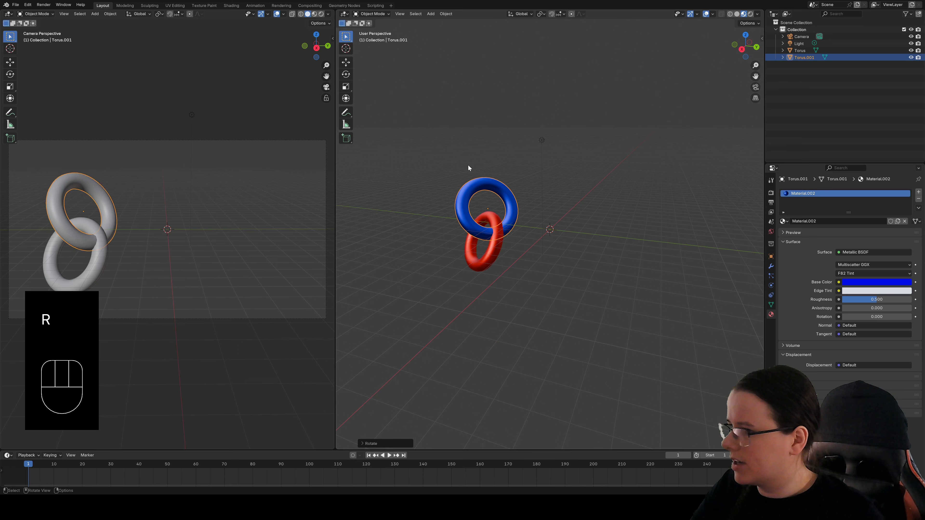
key("r")
middle_click(545, 192)
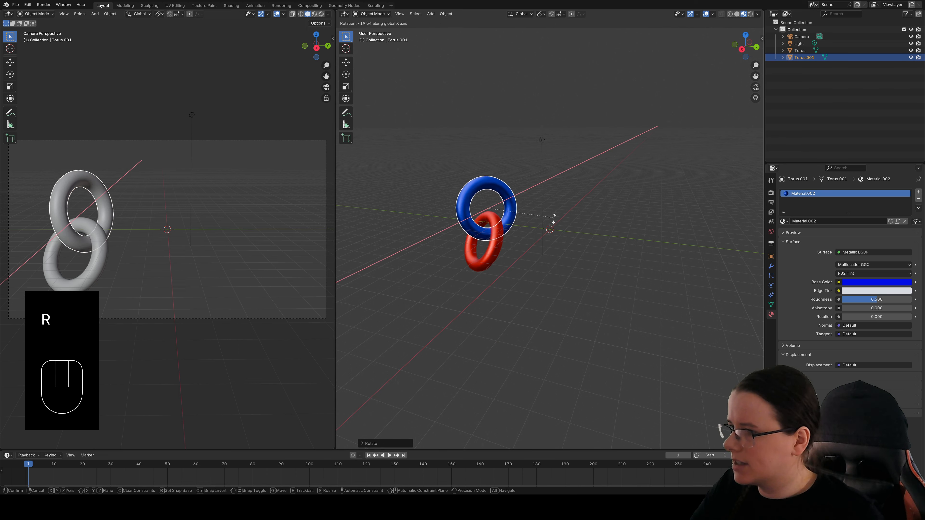
left_click(559, 245)
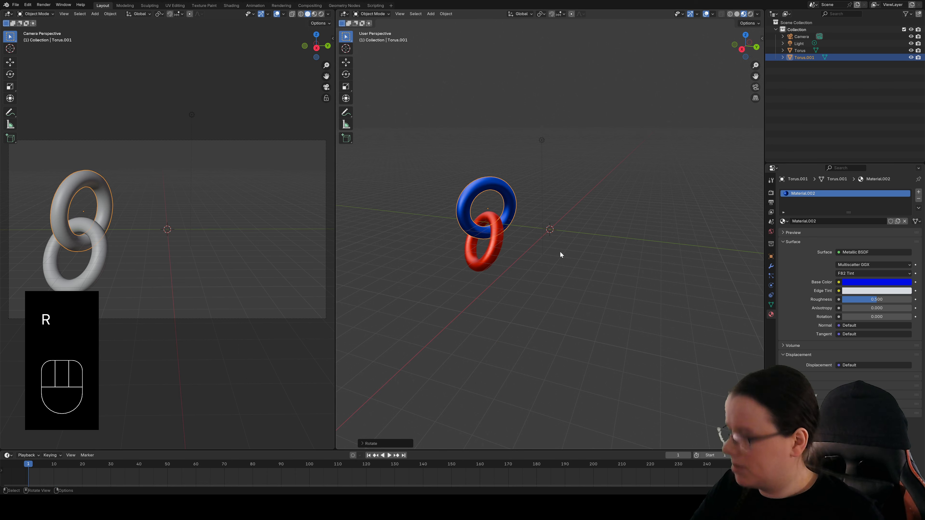
key("g")
middle_click(567, 267)
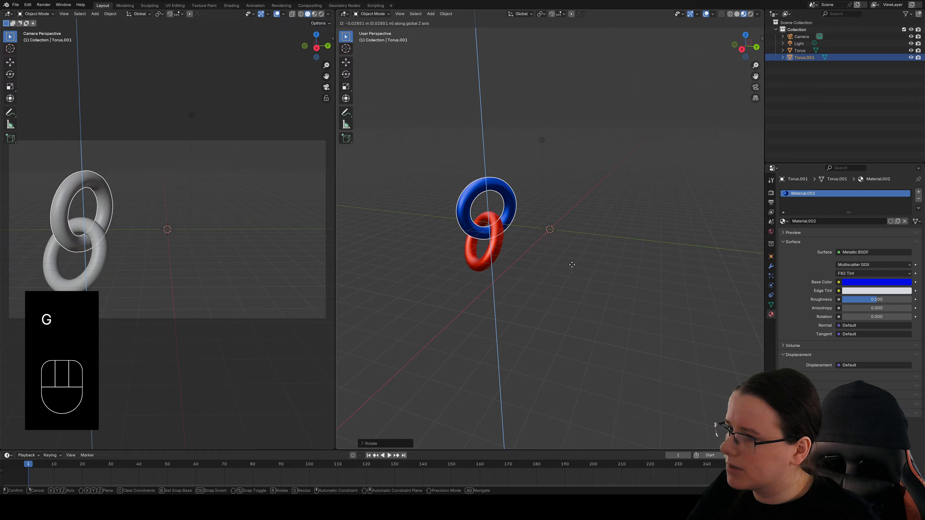
left_click(569, 265)
- Select both interlocked rings and rotate them together about 25 degrees around the global Y axis
left_click_drag(438, 172, 519, 285)
key("r")
middle_click(554, 186)
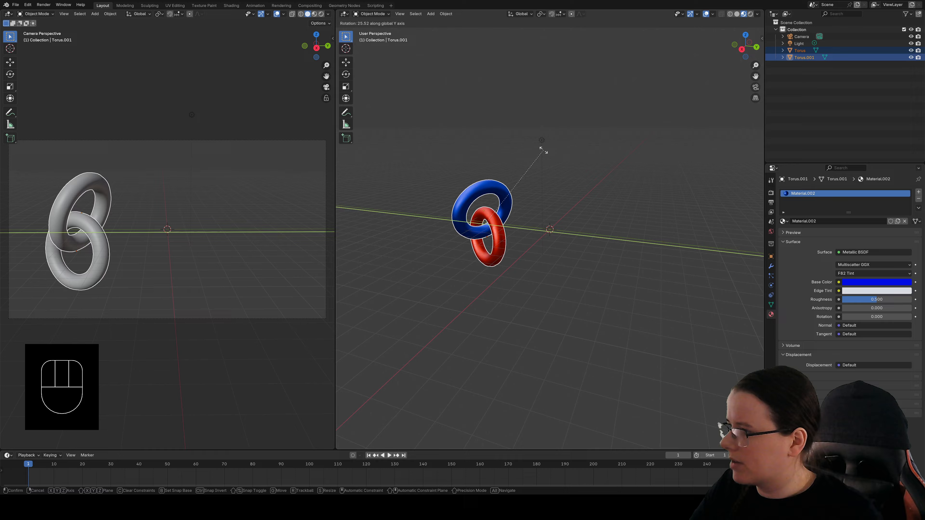
left_click(540, 158)
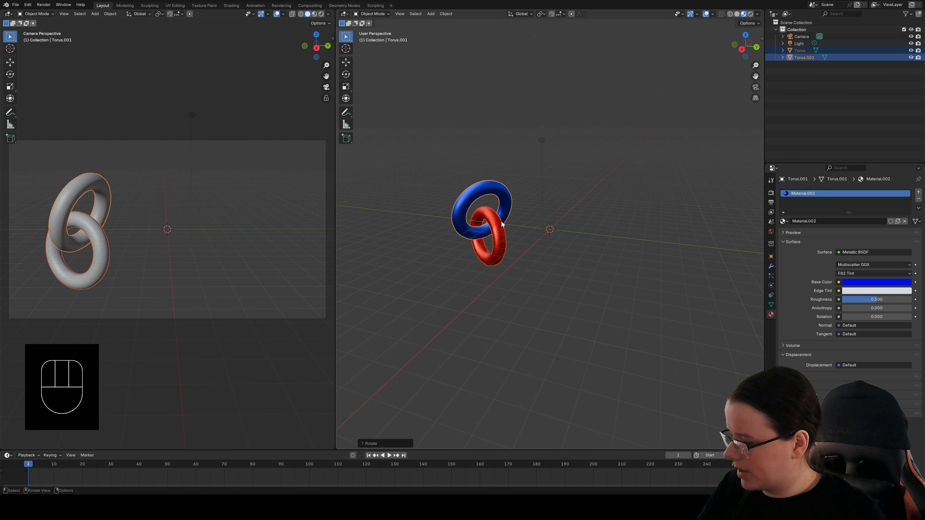
- Duplicate the ring pair to the right in the camera view and push the copy back along the X axis
key("shift+d")
left_click(610, 236)
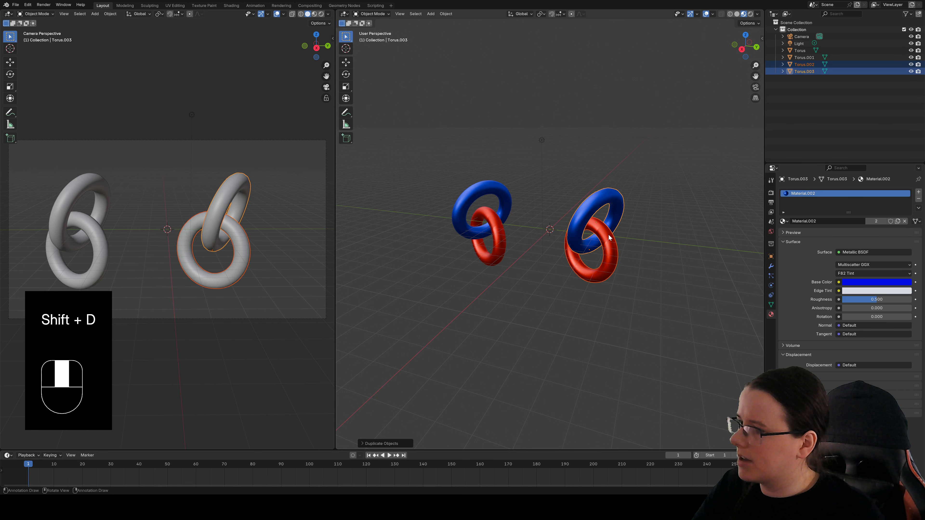
key("g")
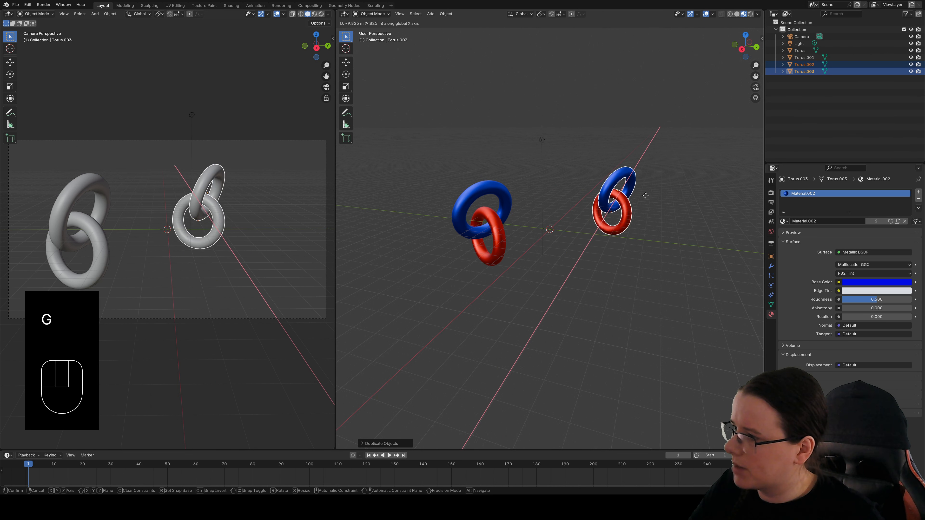
left_click(661, 181)
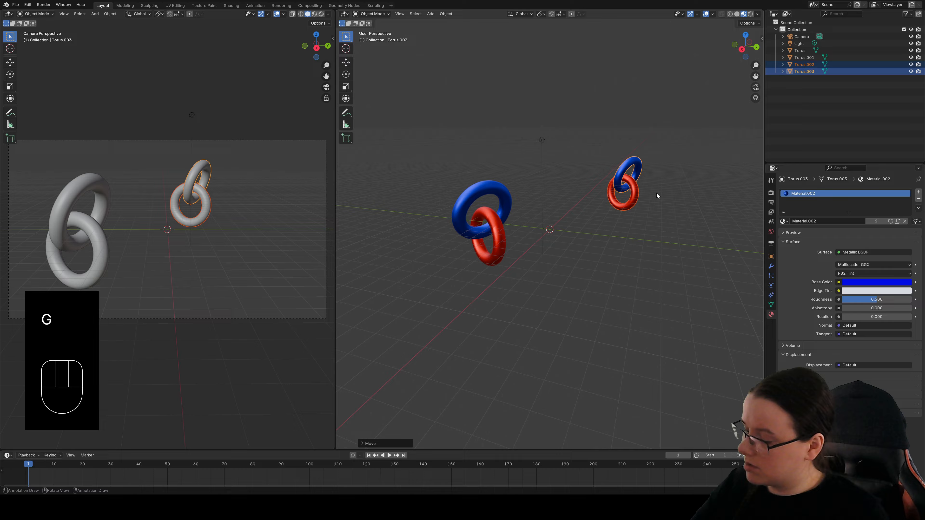
- Rotate the second ring pair about 67 degrees around the global Y axis
key("r")
middle_click_drag(657, 193, 693, 188)
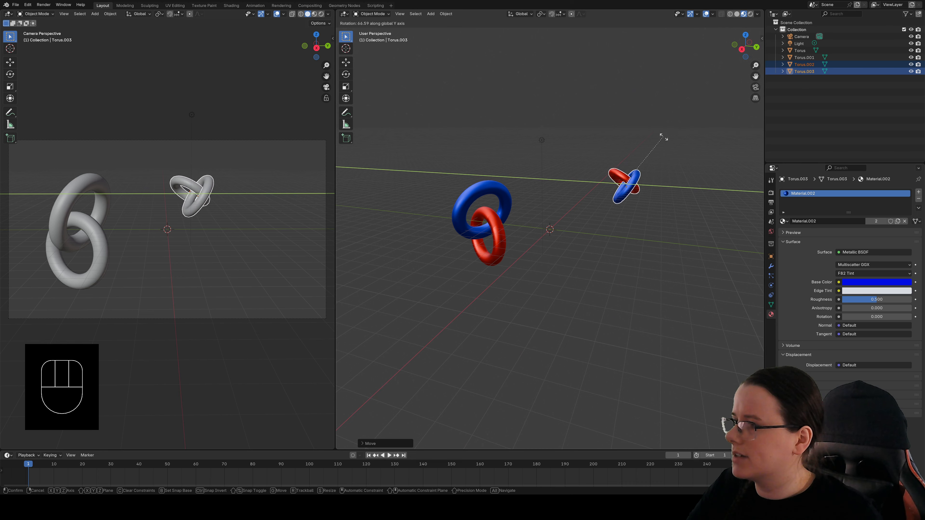
left_click(664, 128)
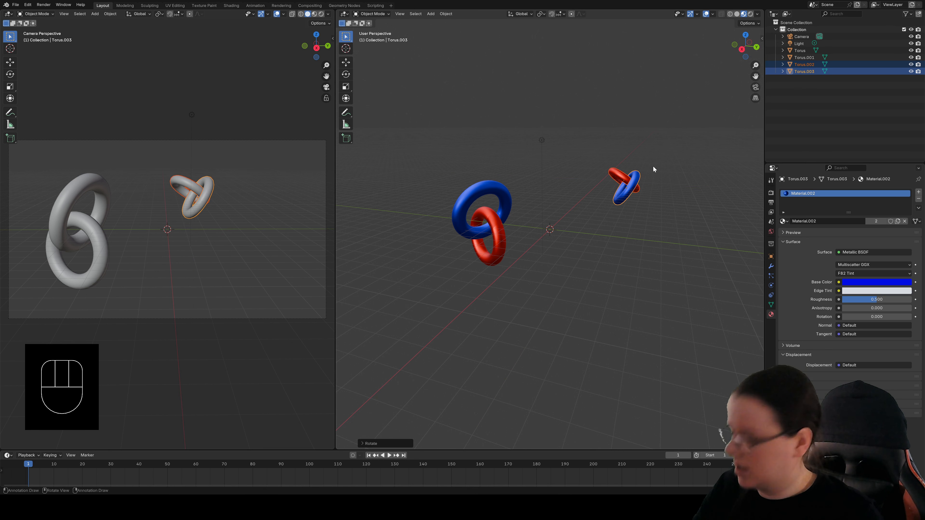
- Duplicate the second ring pair along Y, place the copy farther from the camera, and rotate it to a different orientation
key("shift+d")
middle_click(678, 175)
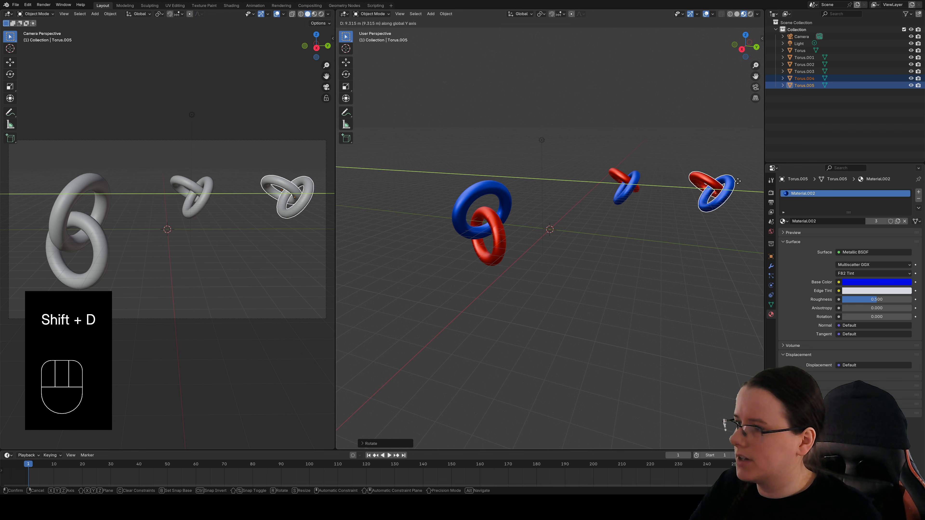
left_click(730, 179)
key("g")
middle_click_drag(720, 224, 726, 196)
left_click(701, 200)
key("g")
left_click(726, 195)
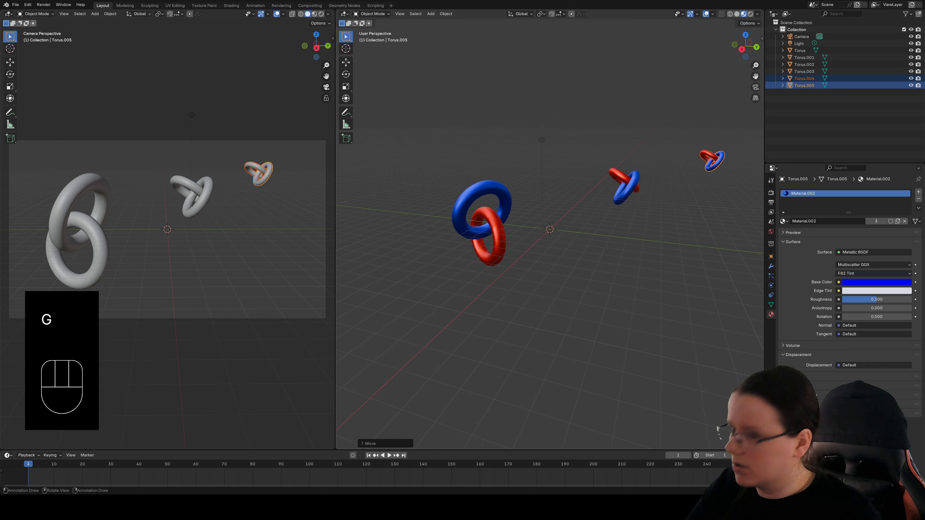
key("r")
left_click(720, 185)
- Switch the camera viewport to rendered shading and lower the blue material's roughness to about 0.03
left_click(320, 14)
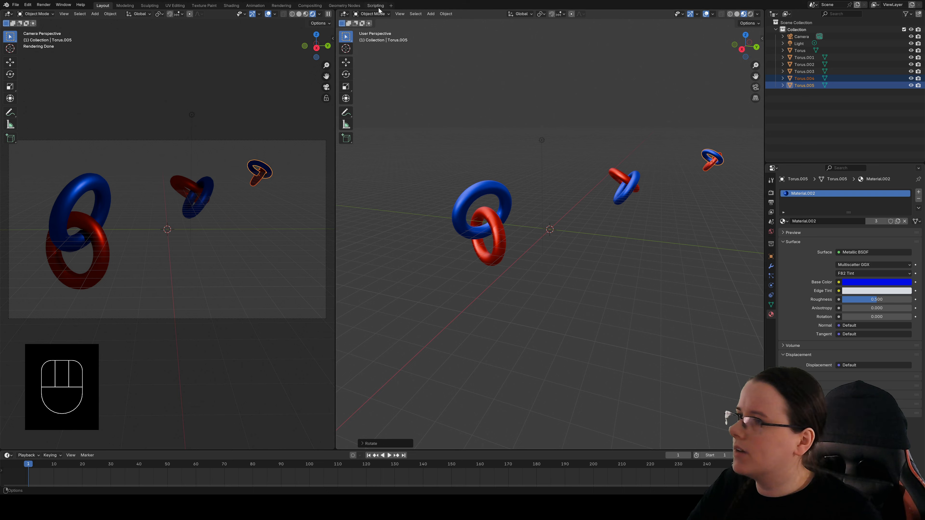
left_click_drag(876, 300, 843, 300)
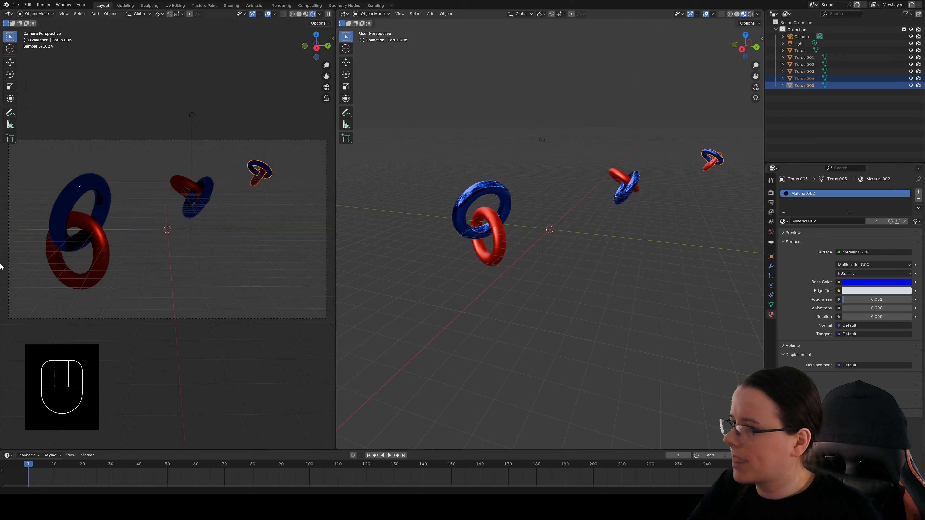
- Lower the red ring material's roughness to about 0.045 and switch the camera viewport to material preview
left_click(501, 240)
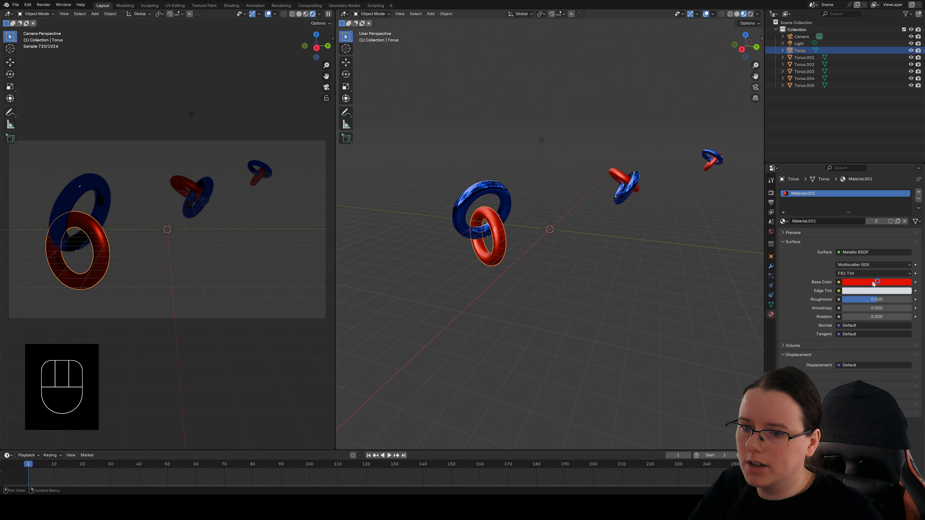
left_click_drag(876, 300, 843, 299)
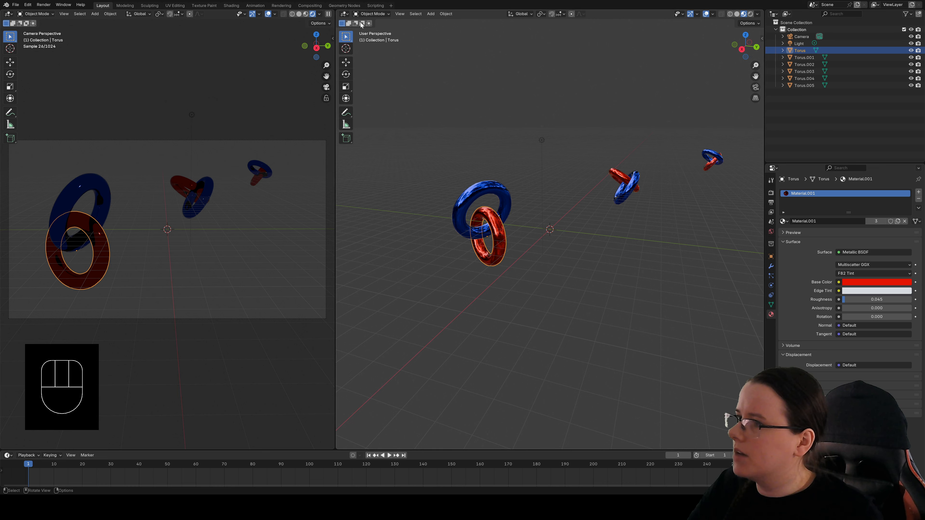
left_click(306, 15)
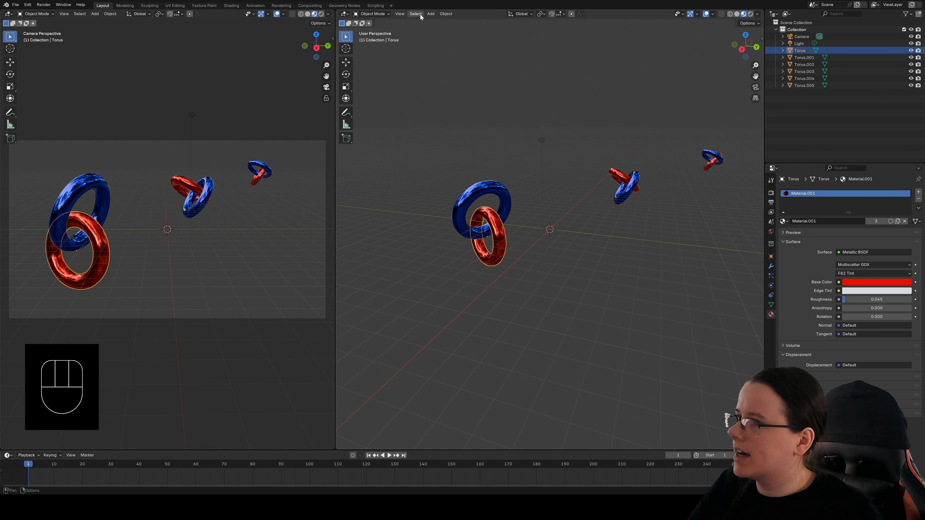
- Add a plane mesh and scale it up into a large floor reaching past all three ring pairs
left_click(431, 13)
mouse_move(440, 23)
left_click(509, 25)
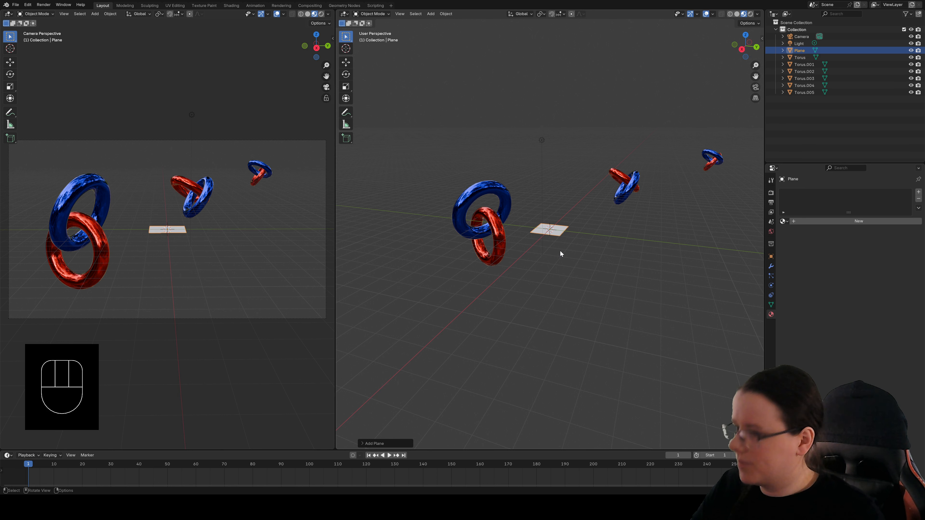
key("s")
left_click(319, 1)
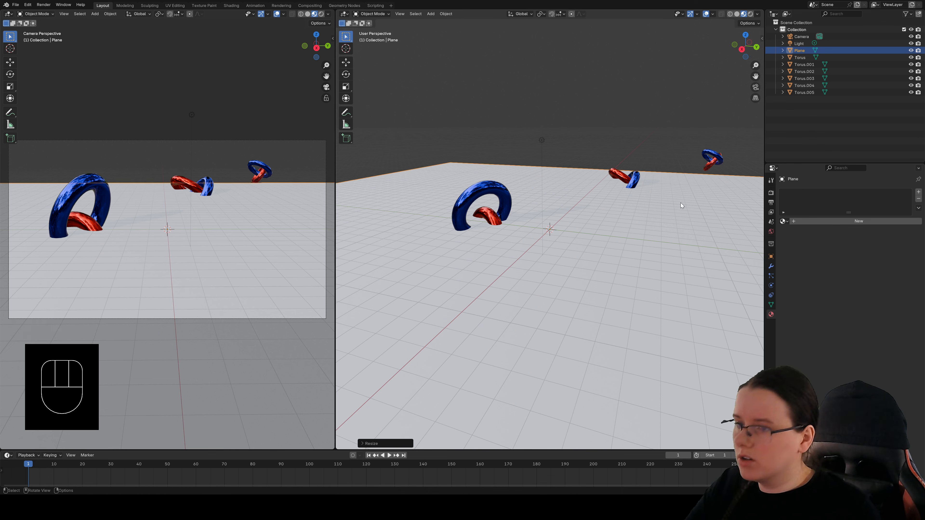
- Lower the floor plane along the Z axis until it sits beneath all the rings
key("g")
middle_click_drag(681, 202, 679, 279)
left_click(679, 279)
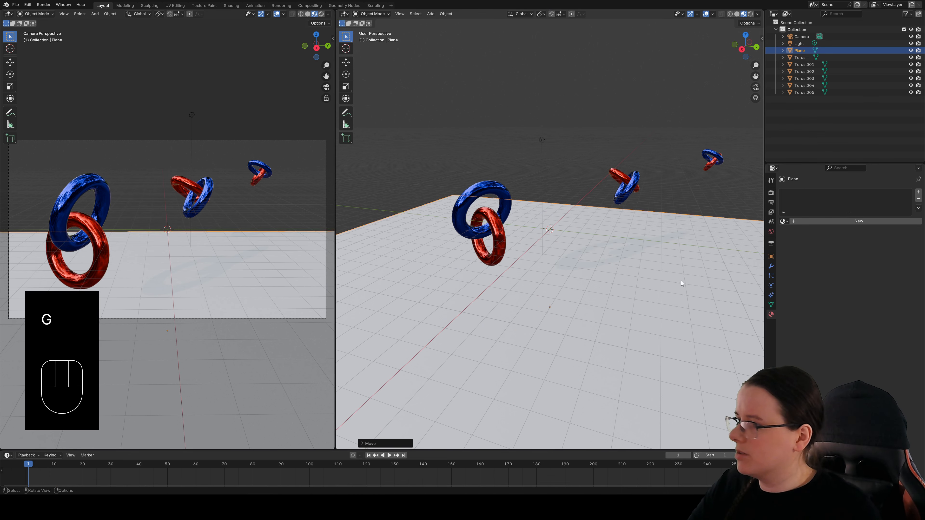
- Enlarge the floor plane further and move it about 55 m away from the camera along the global X axis
scroll(651, 276, "down", 2)
key("s")
left_click(736, 237)
key("g")
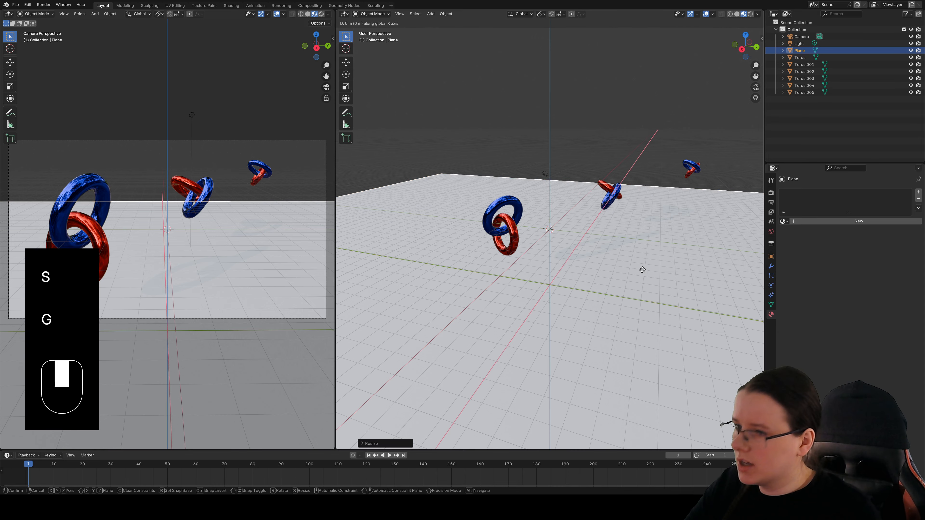
middle_click_drag(642, 269, 674, 236)
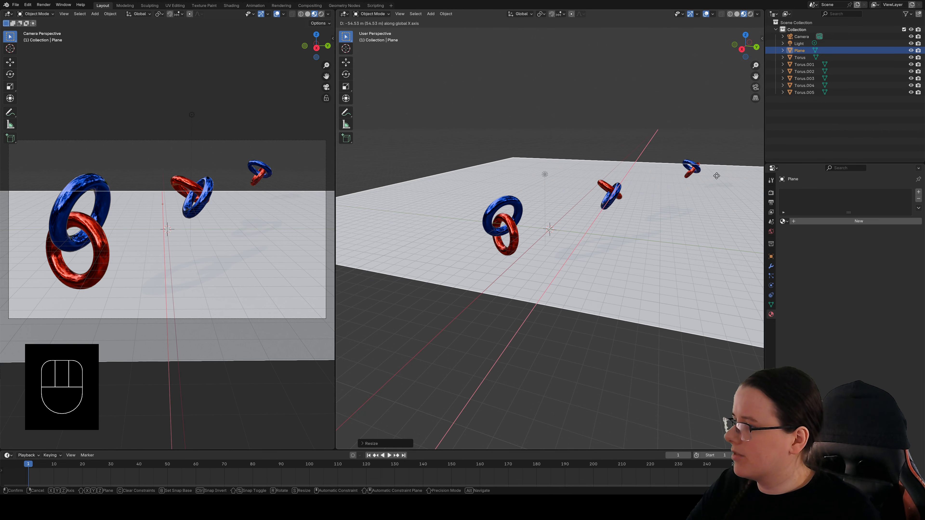
left_click(717, 176)
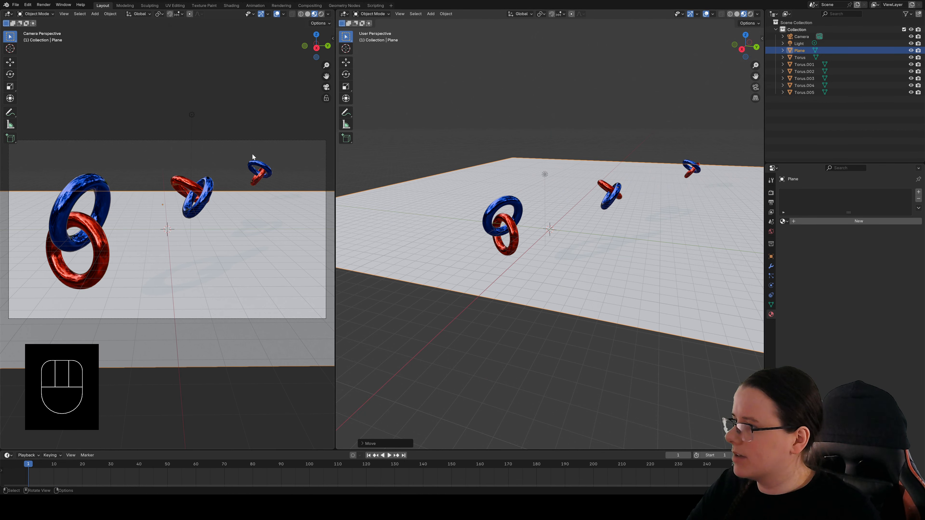
- Set the camera's clip end to 199 m and enable depth of field focused on the nearest blue ring
left_click(281, 141)
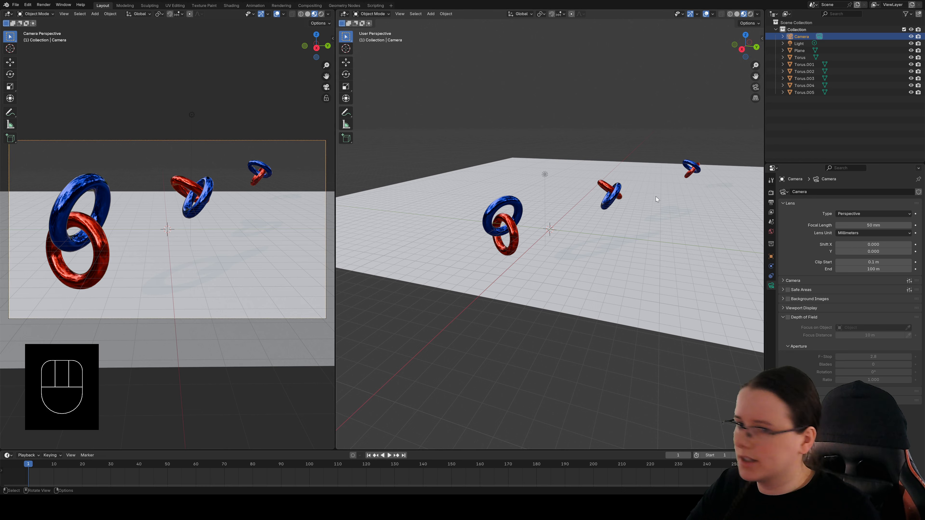
left_click_drag(857, 270, 906, 270)
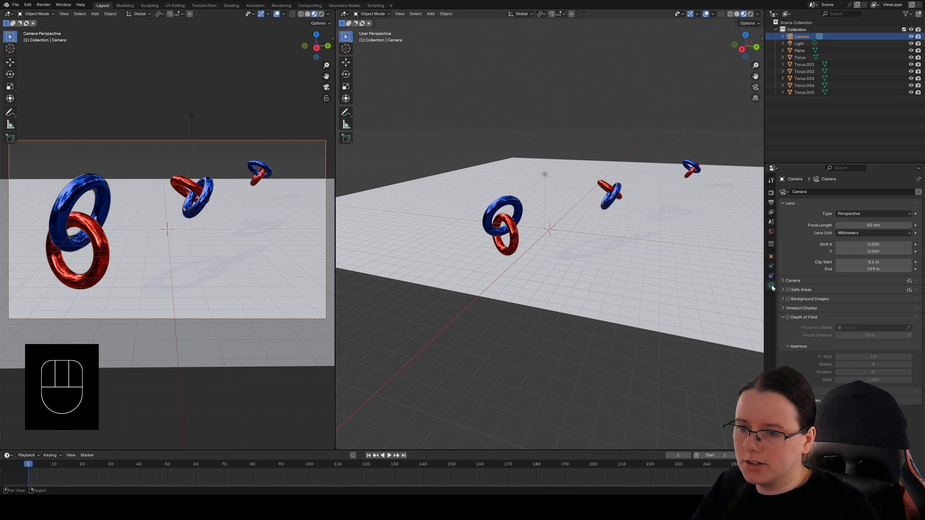
left_click(788, 317)
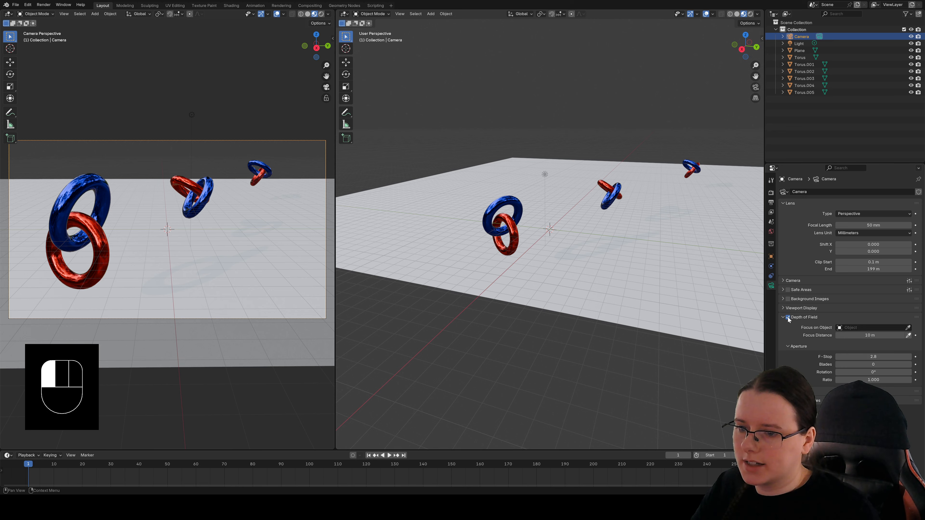
left_click(908, 328)
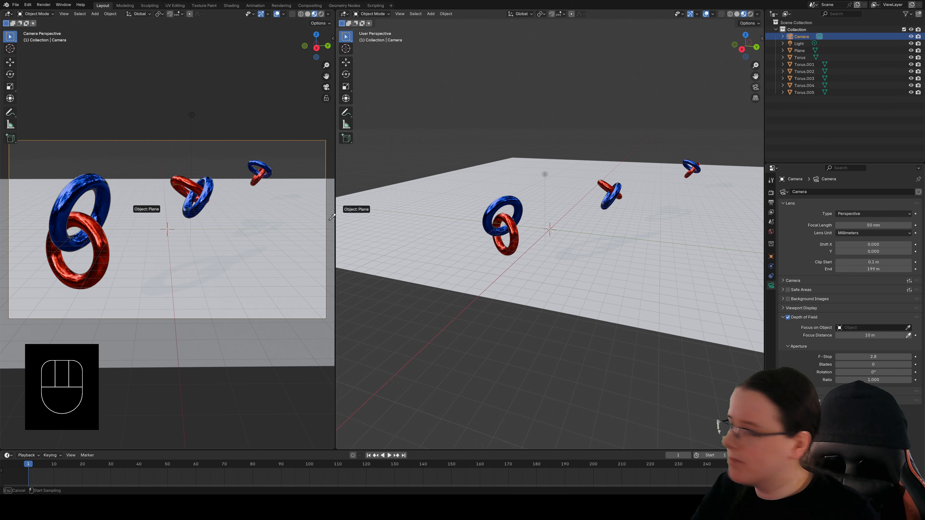
left_click(101, 178)
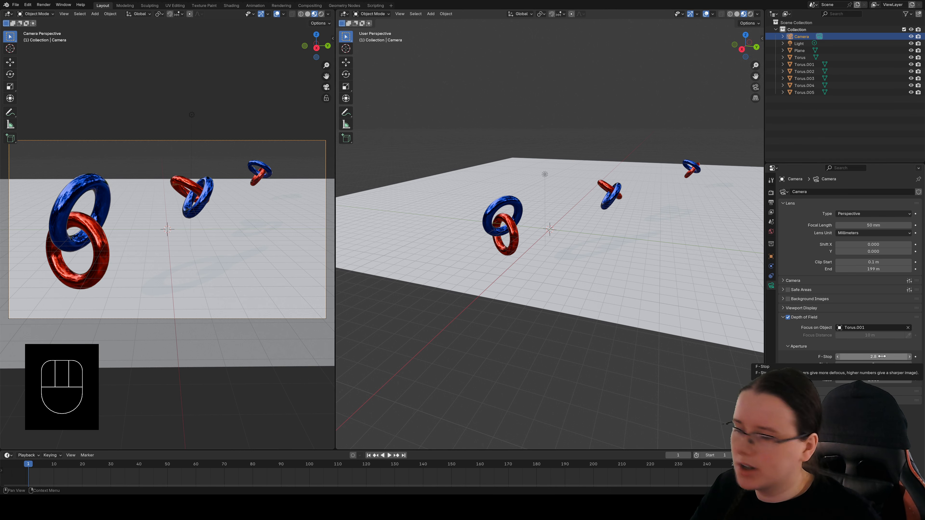
- Widen the camera viewport and lower the camera's F-Stop to 0.1, checking the blur briefly in rendered shading
left_click_drag(335, 150, 655, 236)
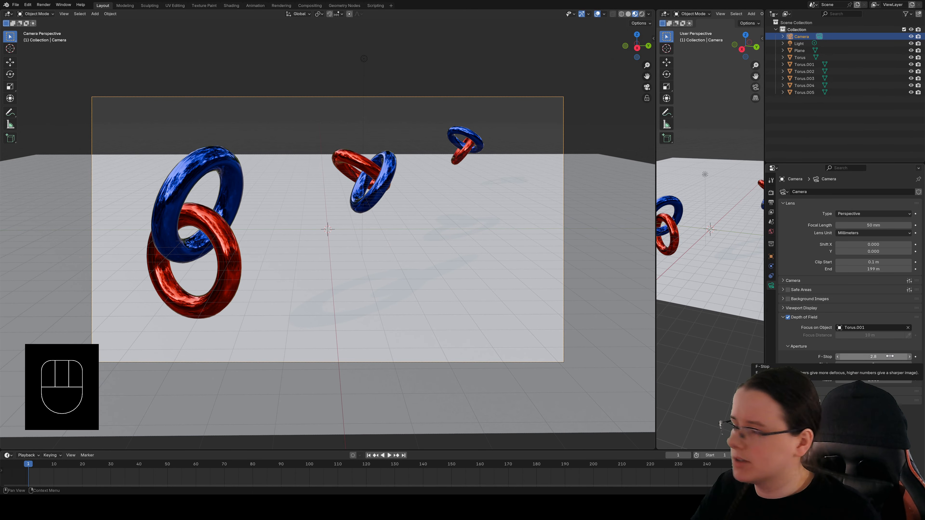
left_click_drag(889, 356, 870, 356)
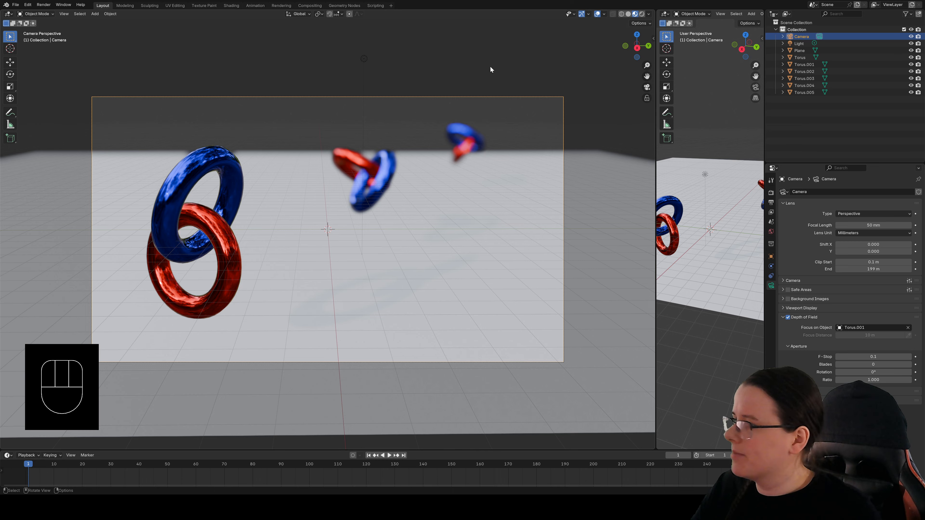
left_click(641, 14)
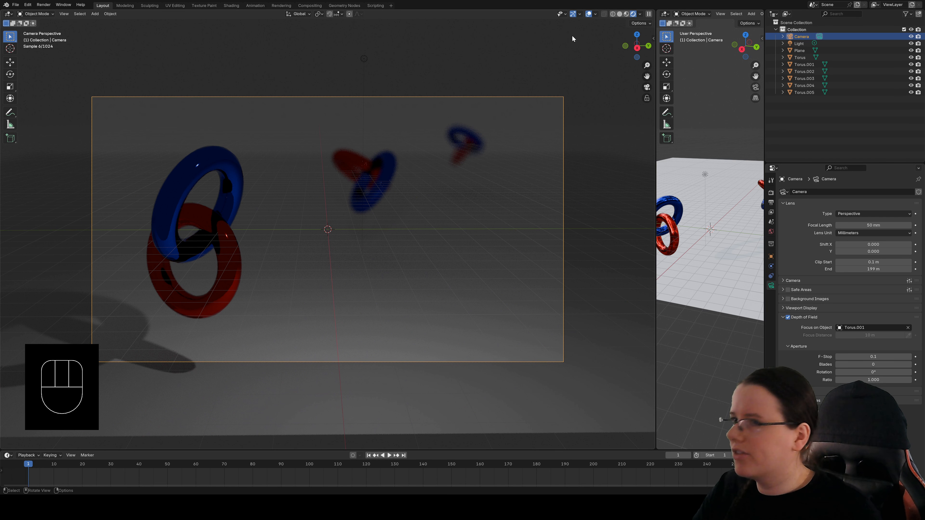
left_click(626, 13)
- Create a new material for the floor plane in the Shading workspace and arrange its nodes
left_click(333, 231)
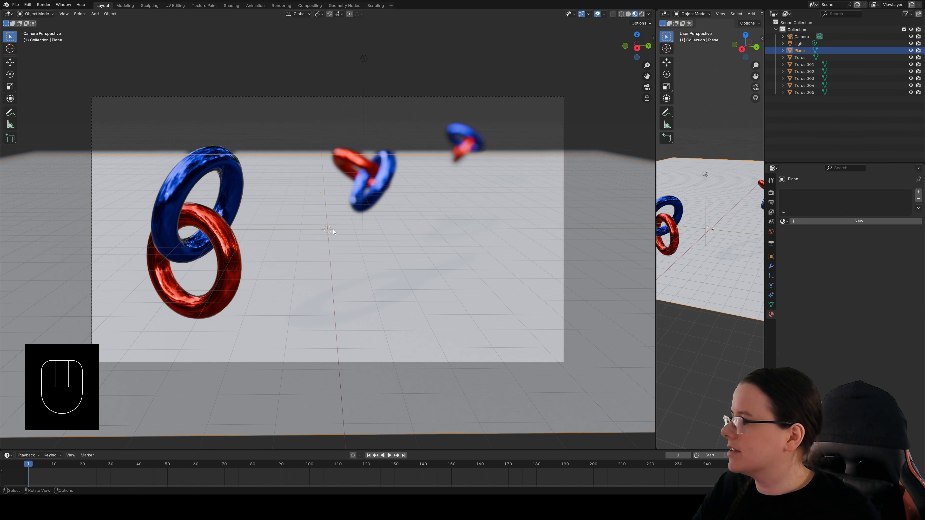
left_click(231, 6)
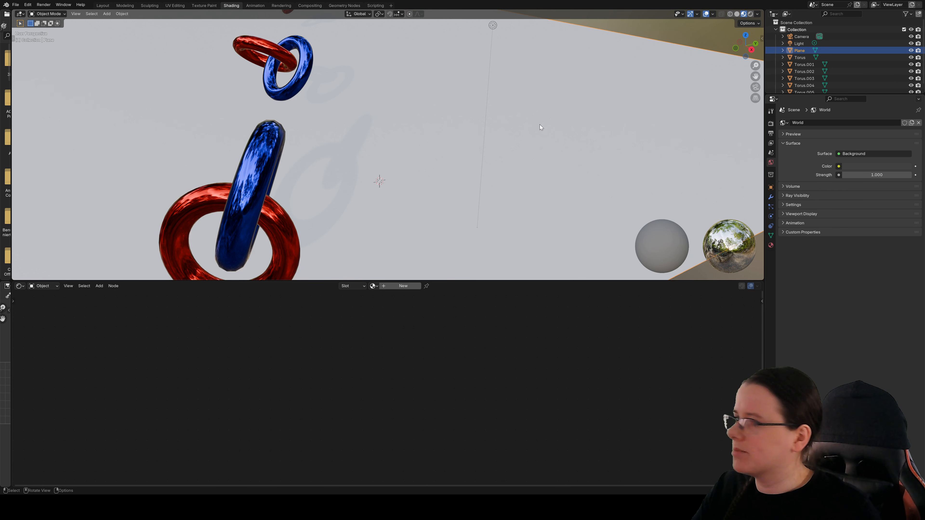
scroll(540, 124, "down", 8)
middle_click_drag(491, 95, 472, 112)
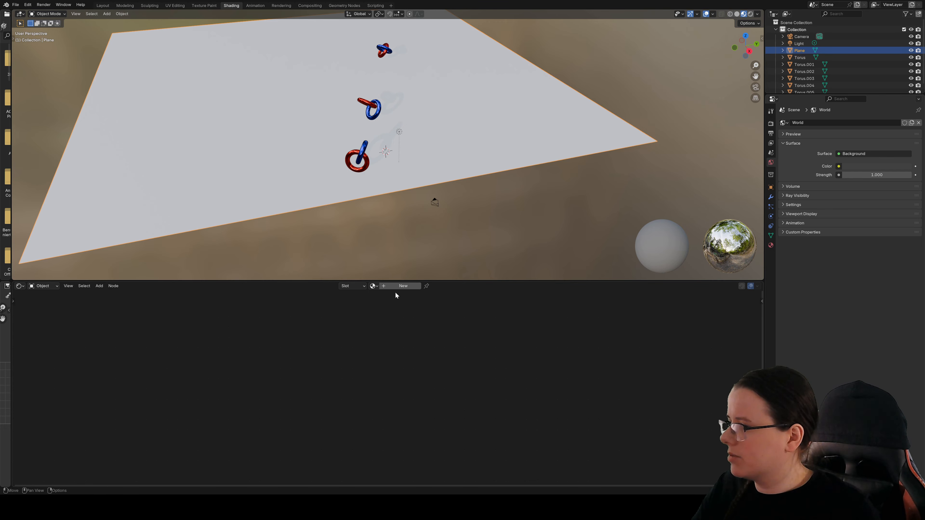
left_click(400, 286)
key("g")
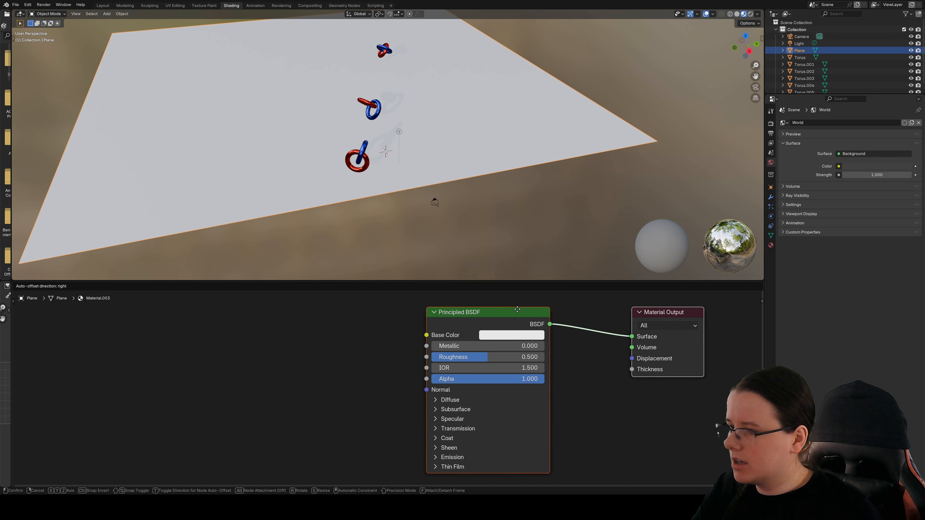
left_click(684, 315)
- Try a Gabor Texture as the floor material's base color and adjust its scale
left_click(99, 285)
mouse_move(115, 332)
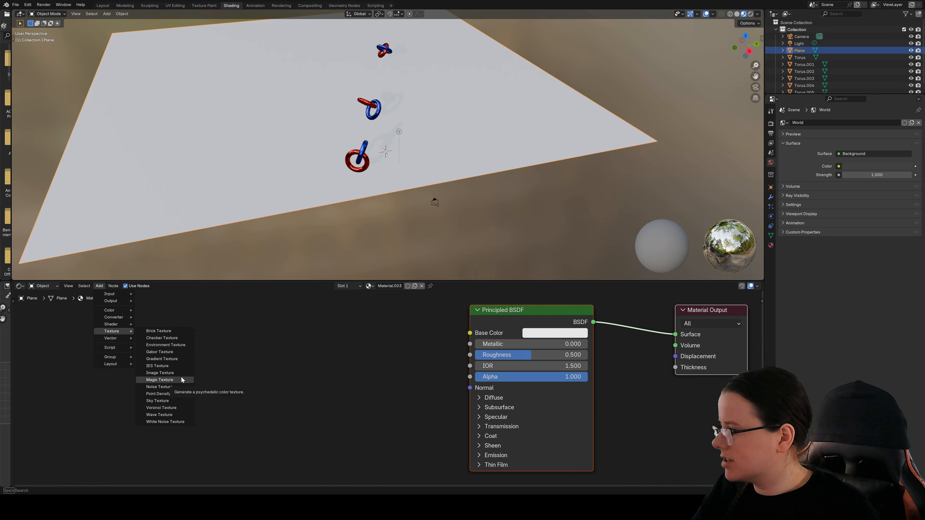
left_click(185, 352)
left_click(357, 328)
left_click_drag(392, 336, 470, 332)
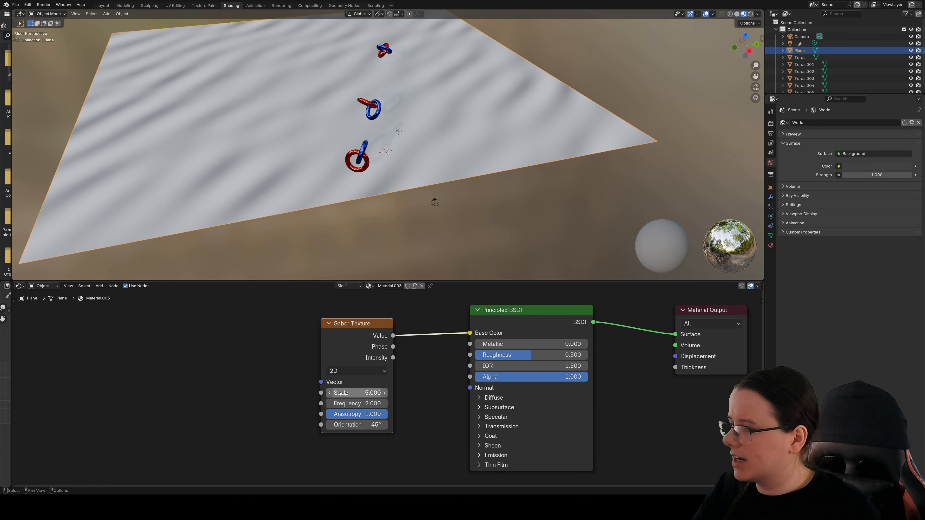
left_click_drag(355, 393, 382, 392)
- Set the floor material's roughness to 0.636 and delete the Gabor Texture node
left_click_drag(529, 356, 545, 356)
left_click_drag(385, 326, 308, 333)
key("x")
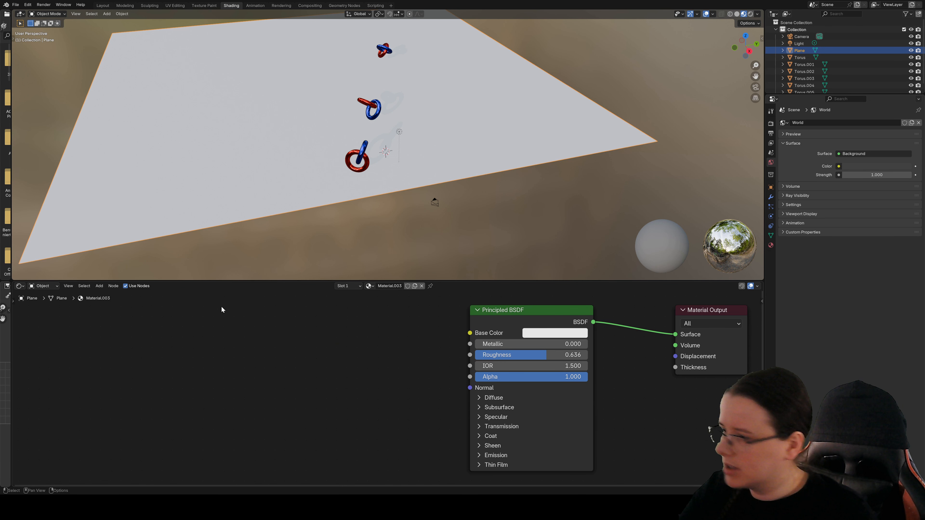
- Try a linear Gradient Texture as the floor material's base color, inspect it on the plane, and delete the node
left_click(99, 287)
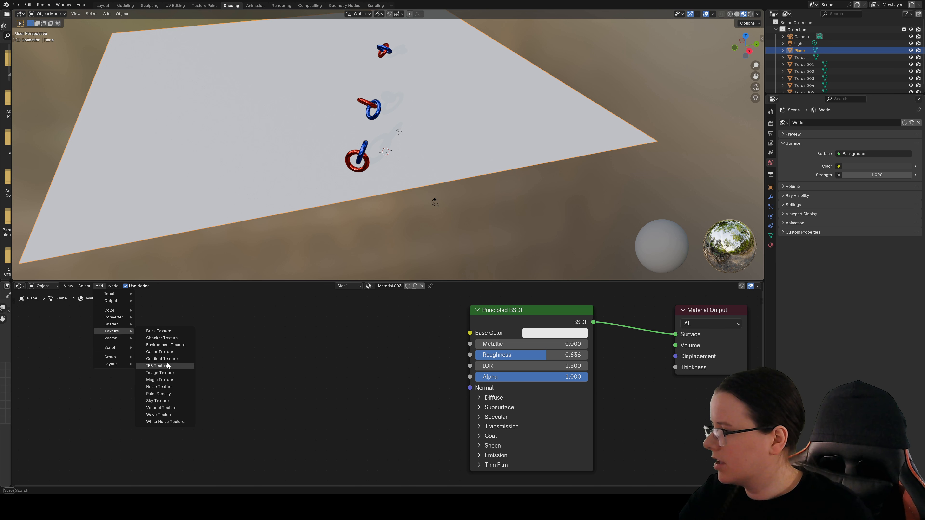
left_click(172, 360)
left_click(380, 352)
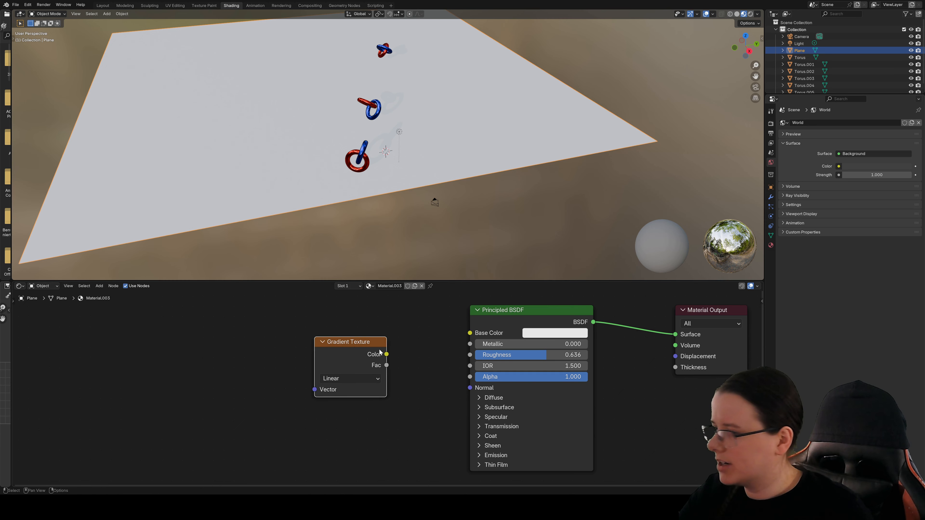
left_click_drag(387, 354, 470, 332)
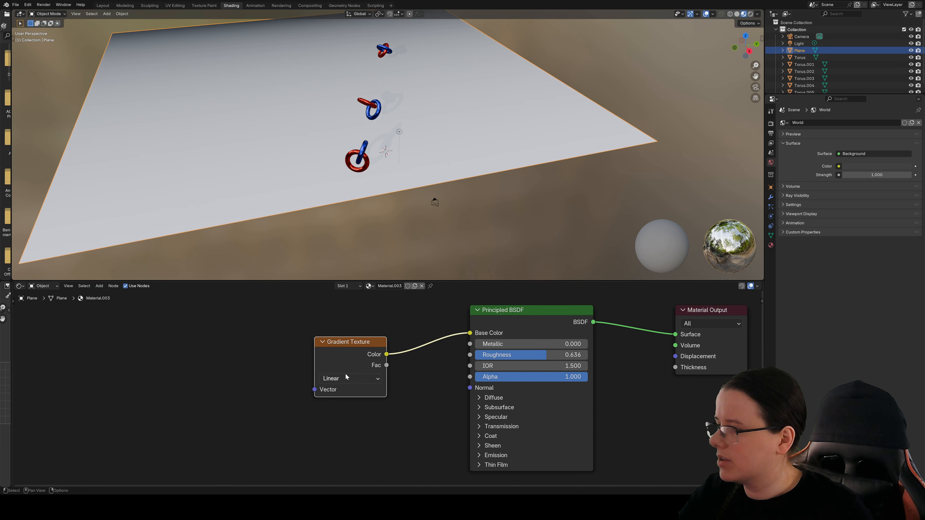
left_click_drag(381, 343, 290, 339)
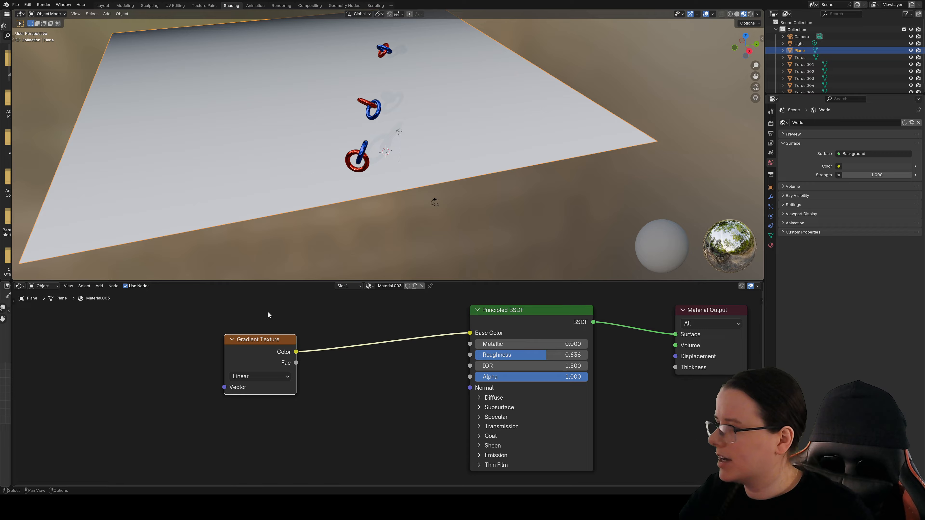
left_click(101, 286)
middle_click_drag(110, 219, 193, 87)
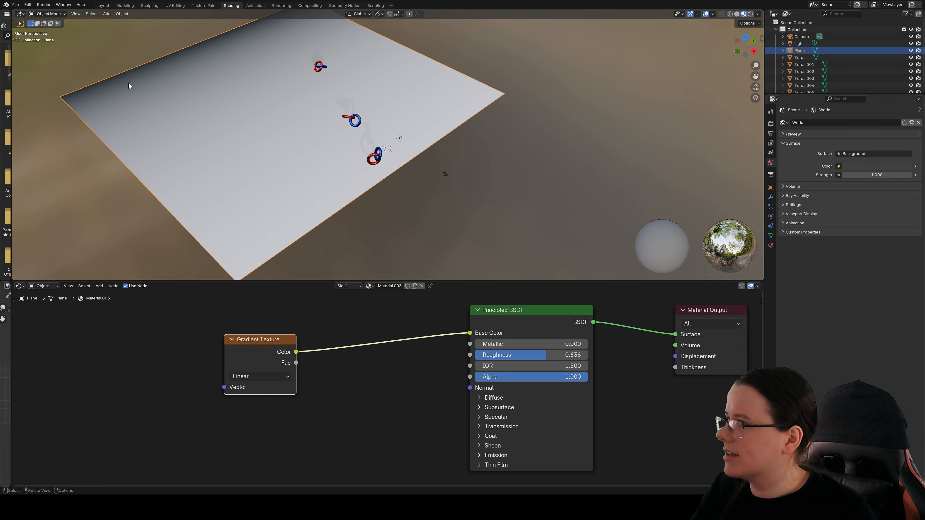
key("x")
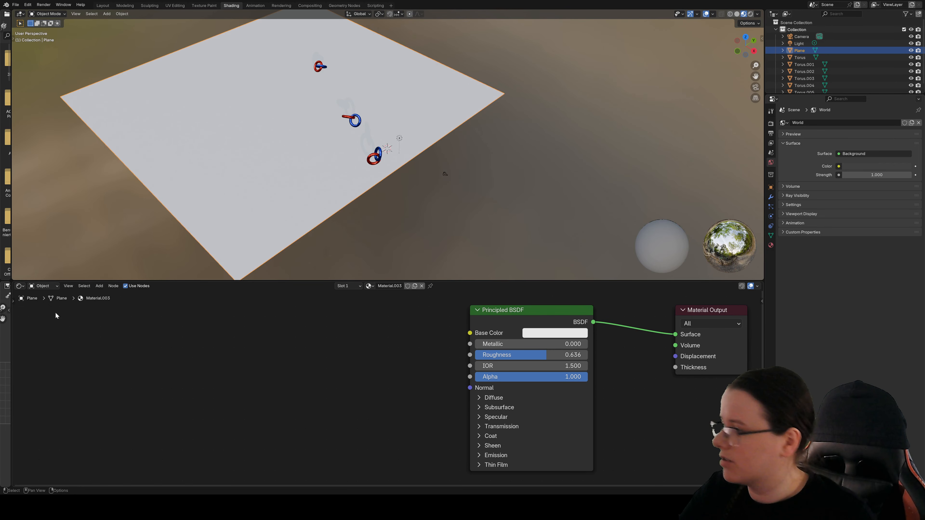
- Add a Checker Texture, connect its color to the floor material's base color, and set its scale to 37
left_click(99, 286)
mouse_move(117, 331)
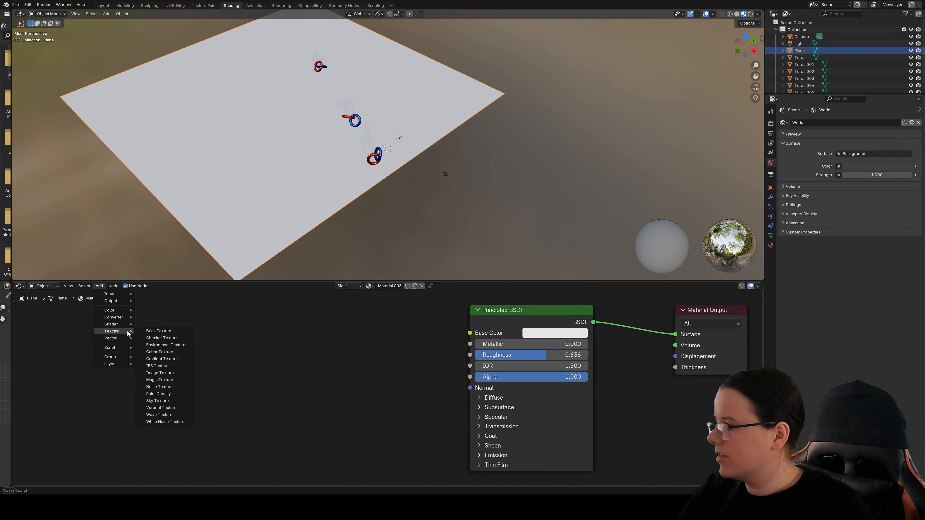
left_click(164, 338)
left_click(356, 332)
left_click_drag(428, 350, 470, 333)
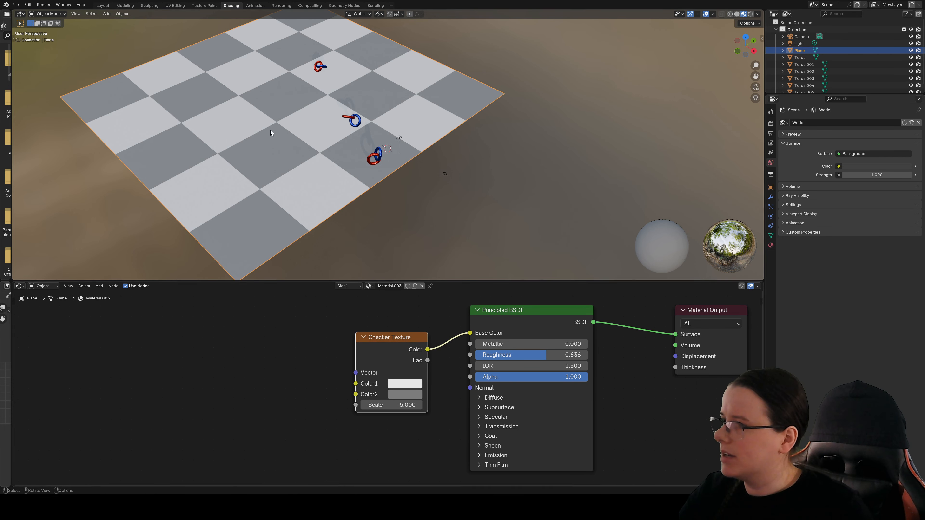
left_click_drag(392, 405, 471, 405)
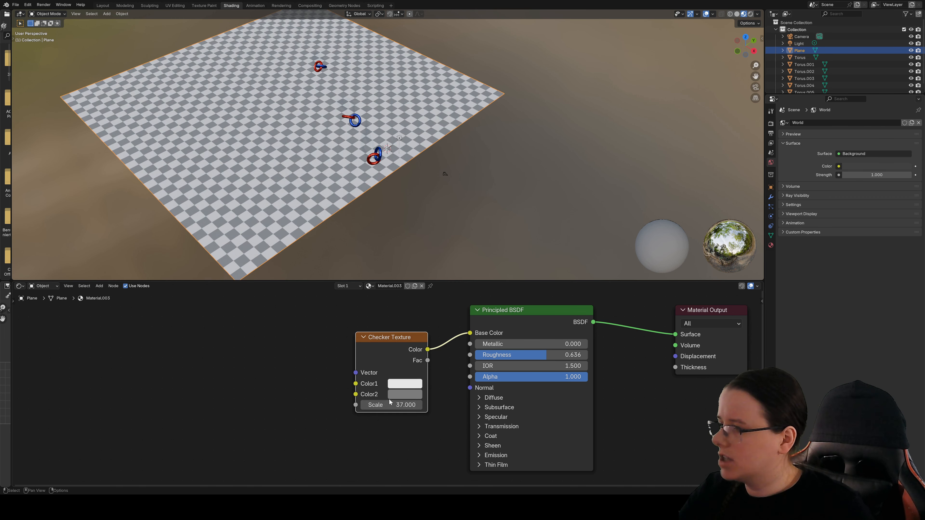
- Set the Checker Texture's second color to black and return to the Layout workspace
left_click(401, 395)
left_click_drag(479, 276, 481, 313)
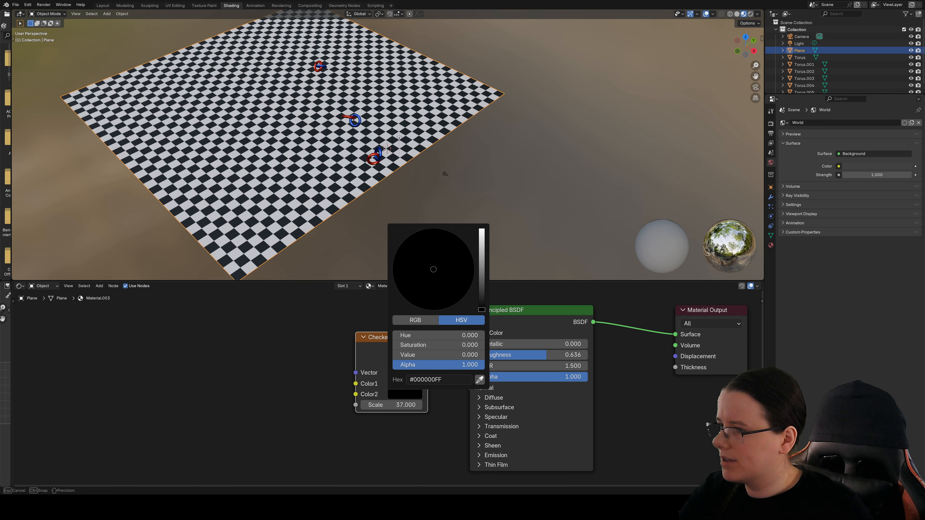
left_click(75, 14)
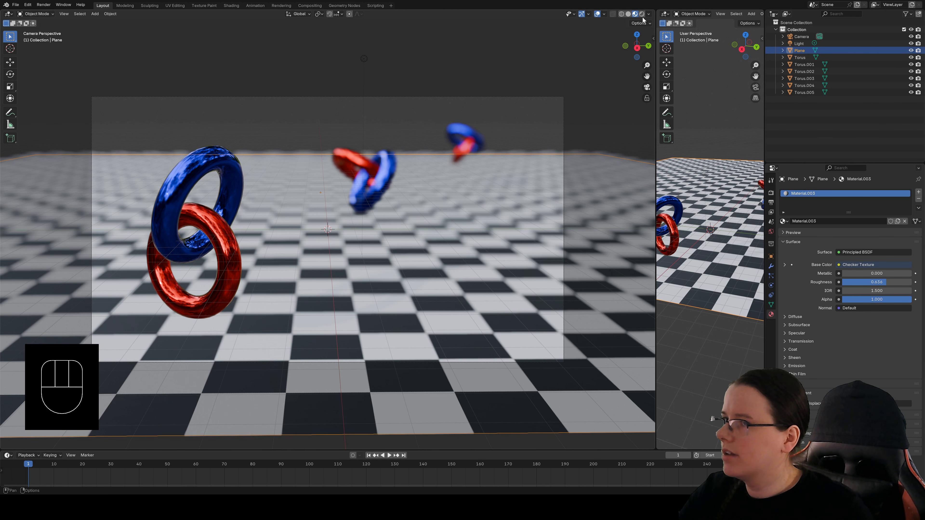
- Preview the camera view in rendered shading and set the world background color to black
left_click(642, 13)
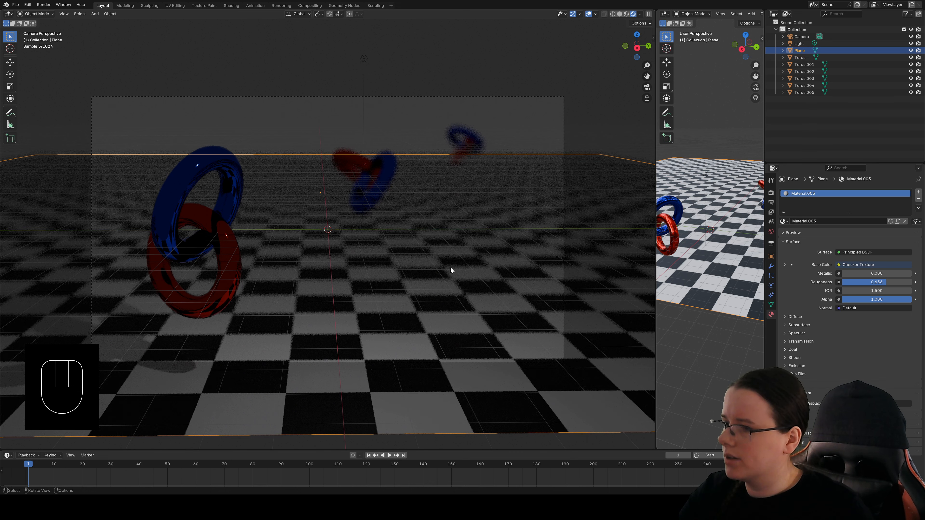
left_click(415, 141)
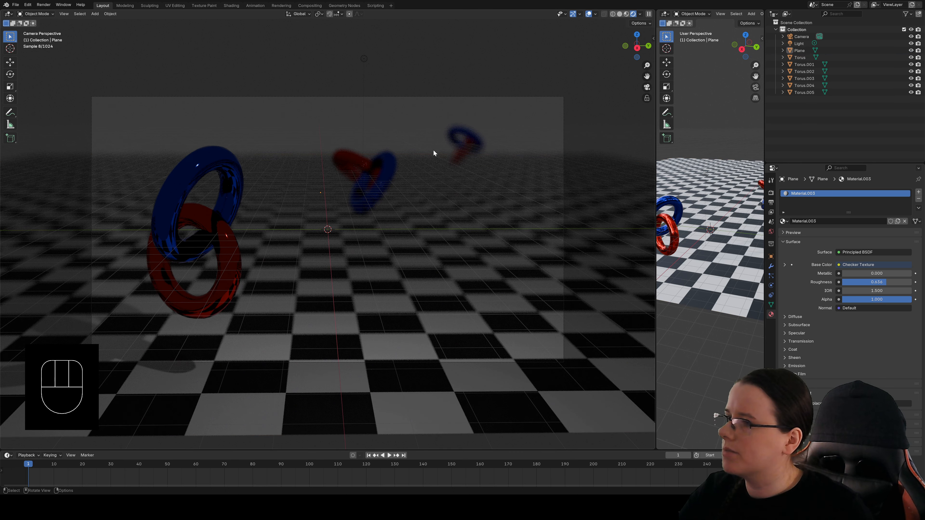
left_click(771, 231)
left_click(855, 235)
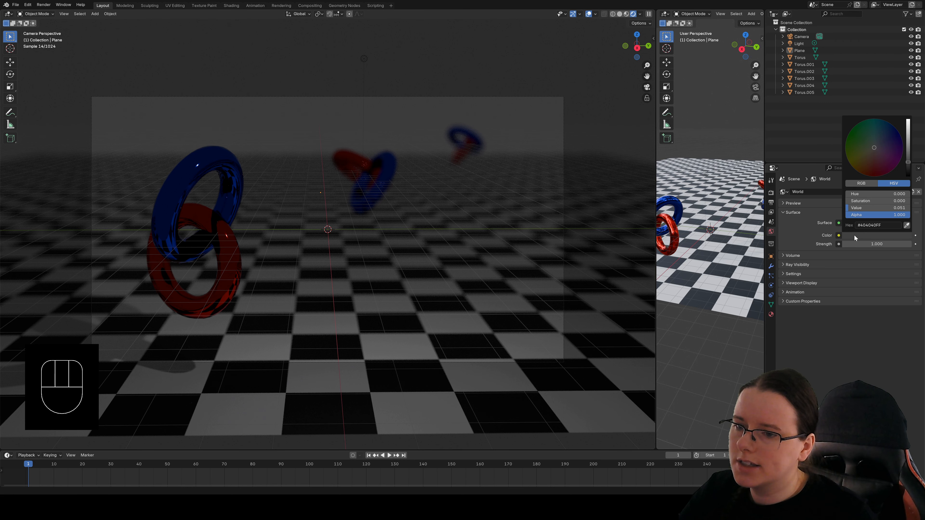
left_click_drag(906, 161, 908, 175)
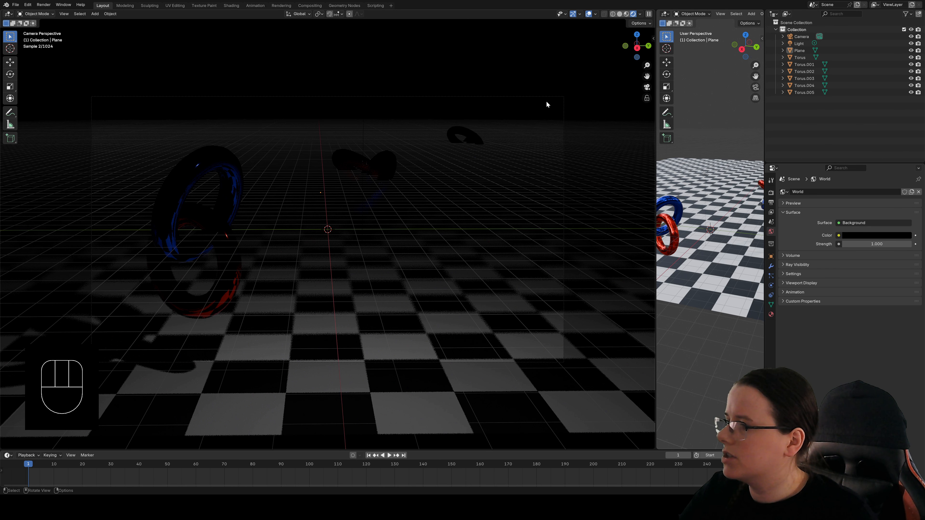
- Return the camera view to solid shading, enlarge the user perspective viewport, and delete the light above the rings
left_click(620, 13)
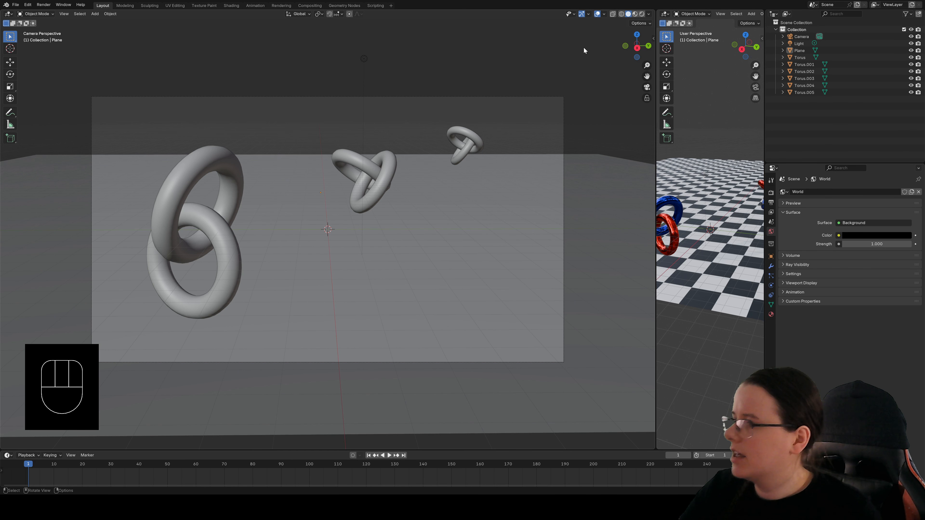
left_click_drag(654, 69, 271, 69)
middle_click_drag(511, 237, 572, 211)
left_click(568, 159)
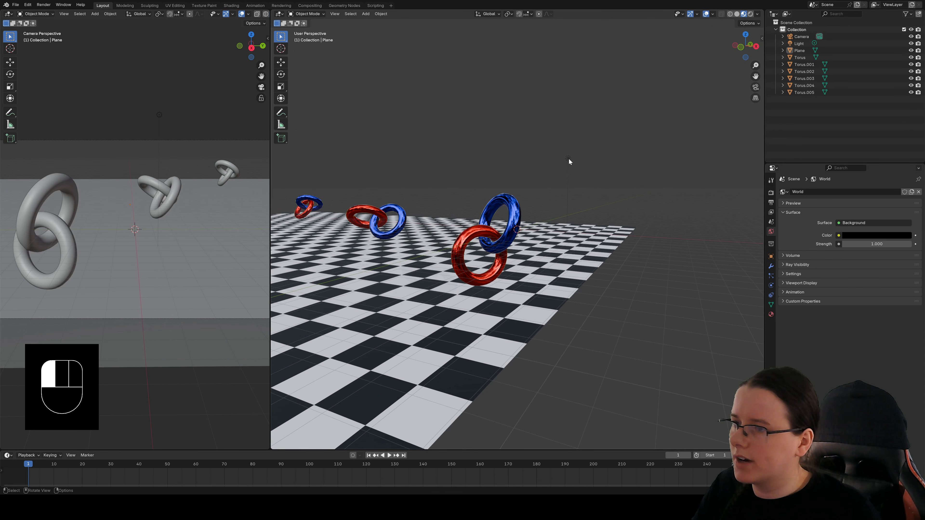
key("Delete")
- Add a plane, raise it above the checkered floor, and stretch it into a long narrow strip across the scene
scroll(592, 200, "down", 3)
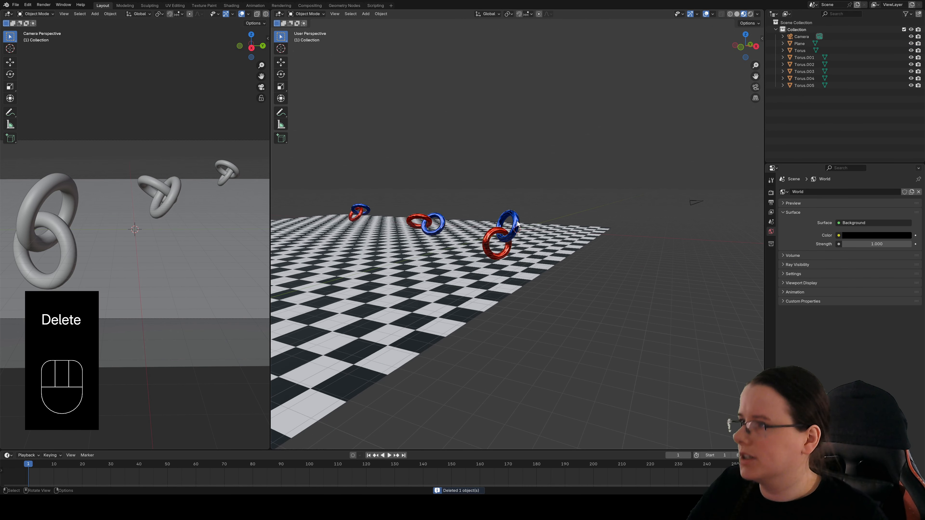
left_click(365, 15)
mouse_move(368, 22)
left_click(436, 22)
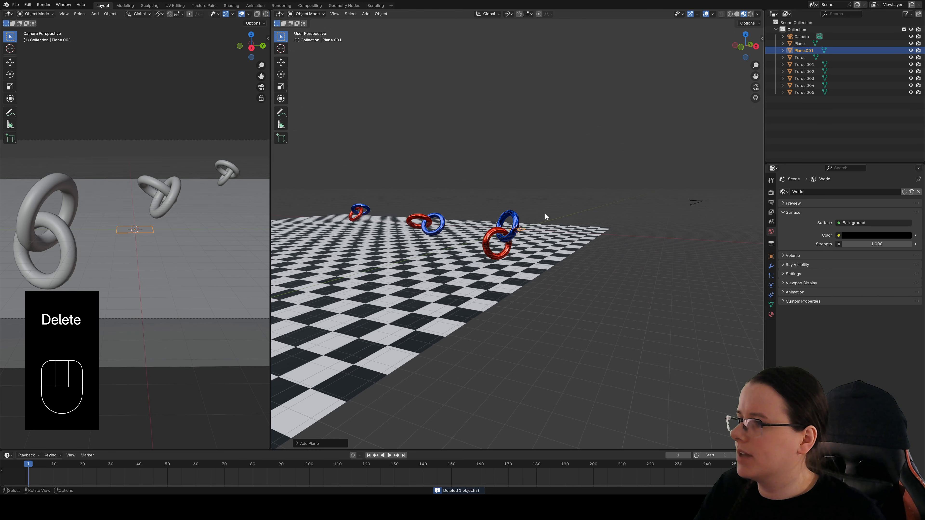
key("g")
middle_click_drag(542, 255, 619, 98)
key("s")
left_click(323, 151)
scroll(546, 255, "down", 3)
middle_click_drag(589, 277, 627, 265)
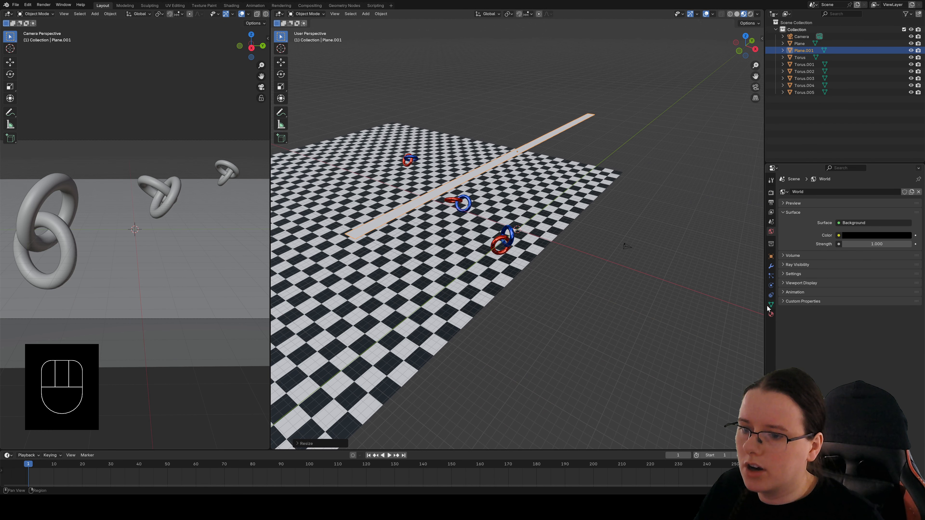
- Create a material named "eme" on the strip and change its surface shader to Emission
left_click(771, 314)
left_click(832, 222)
double_click(812, 197)
type("eme")
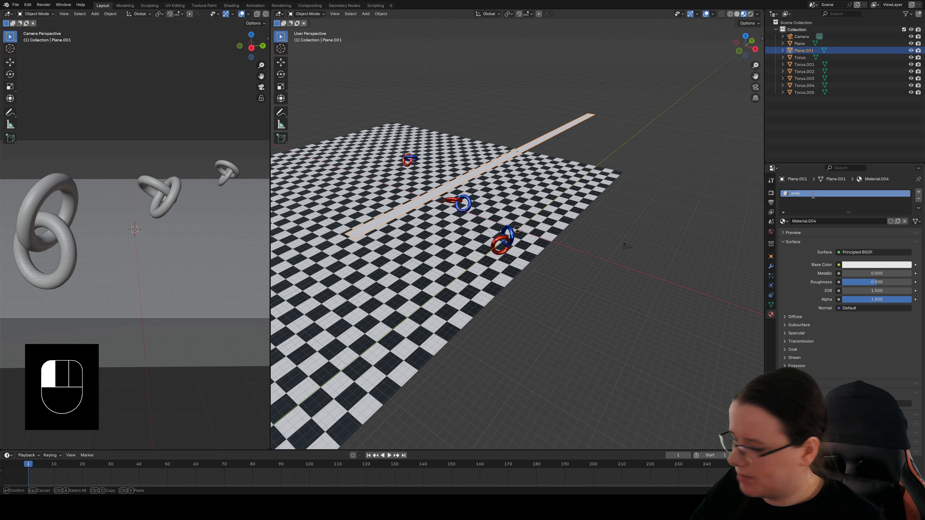
key("Return")
left_click(869, 253)
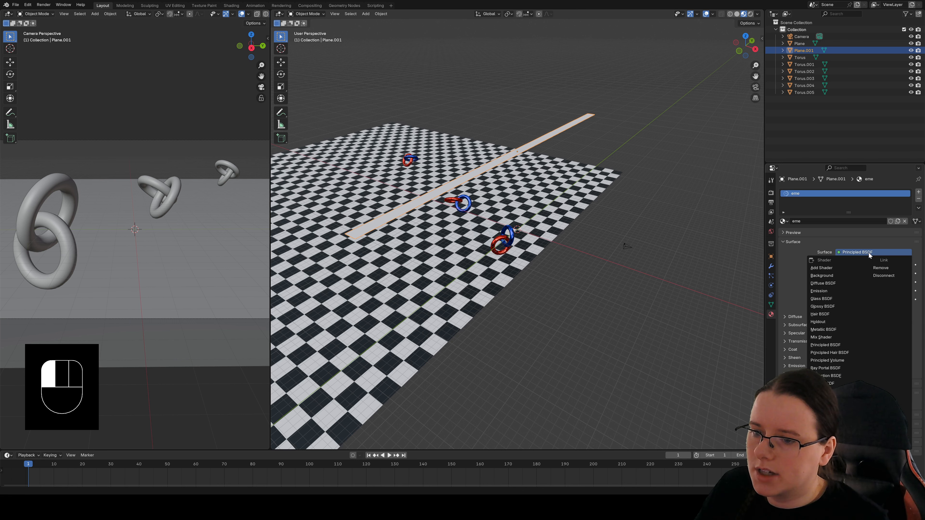
left_click(838, 290)
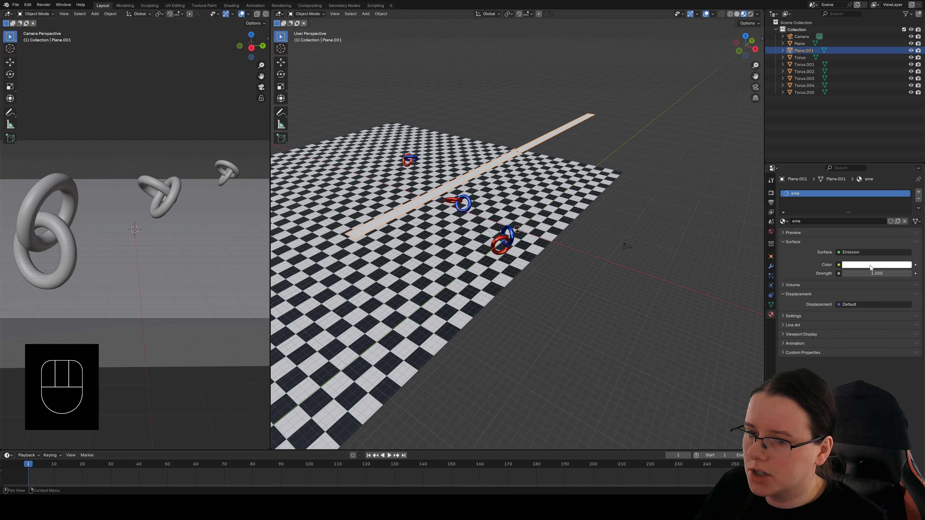
- Enlarge the camera view, set the strip's emission strength to 16.9, and preview it in rendered shading
left_click_drag(269, 109, 534, 110)
left_click(512, 13)
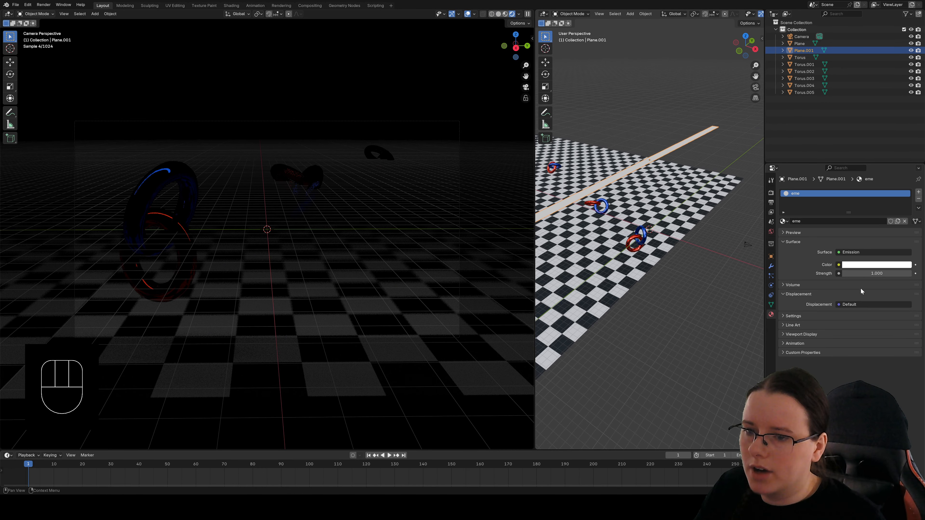
left_click_drag(860, 273, 854, 273)
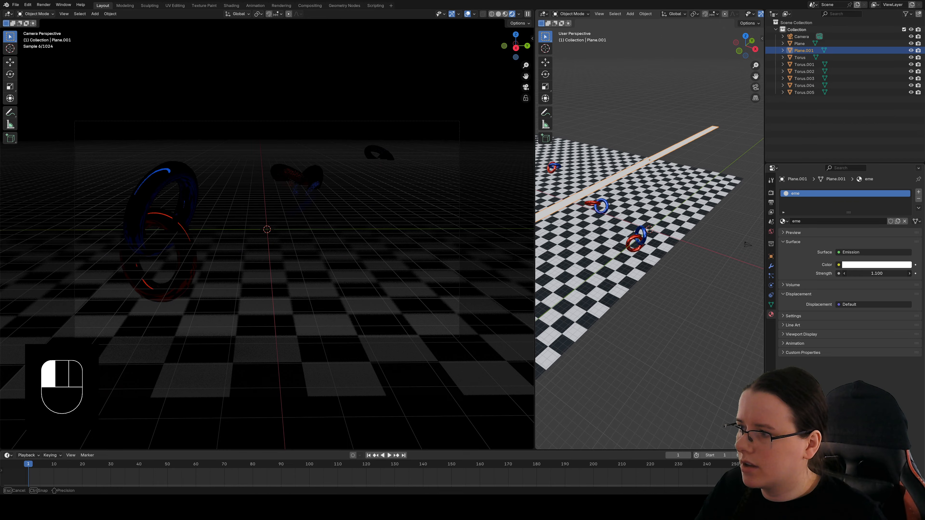
left_click_drag(854, 273, 858, 273)
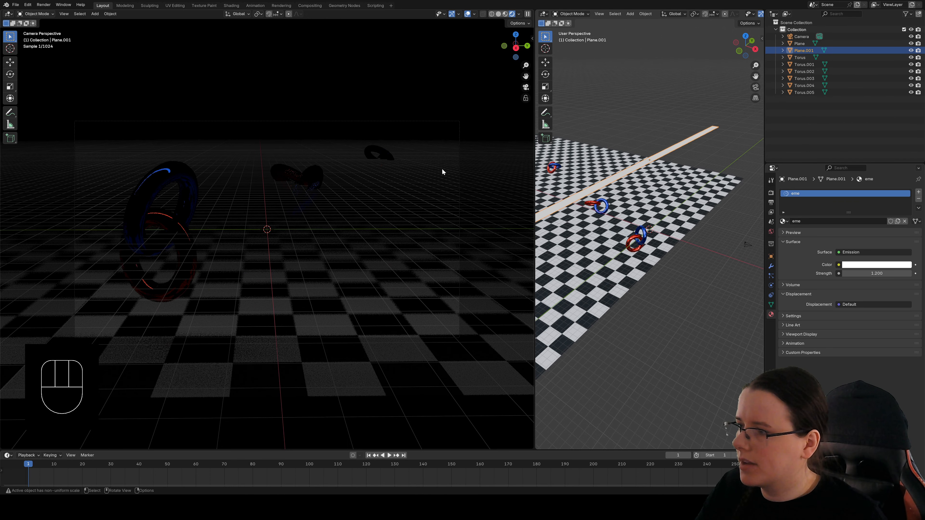
left_click(500, 14)
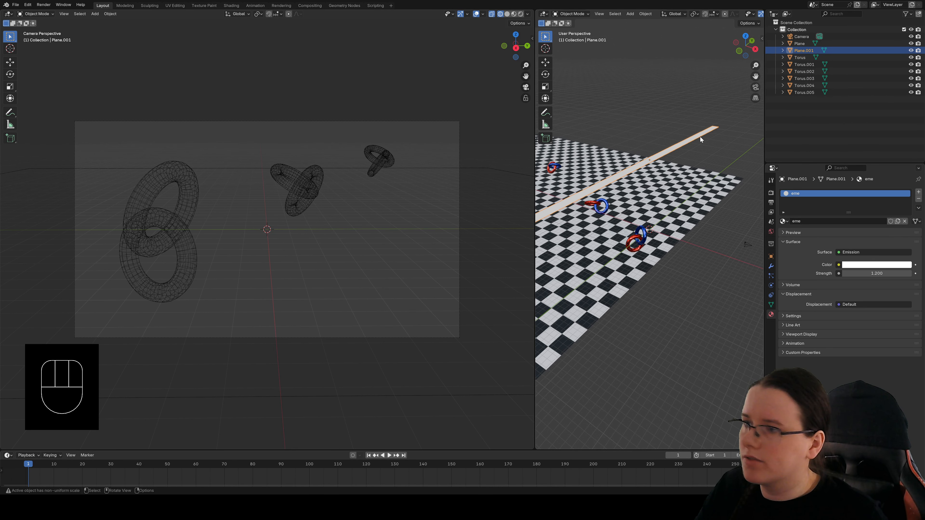
left_click_drag(865, 275, 896, 276)
left_click(521, 15)
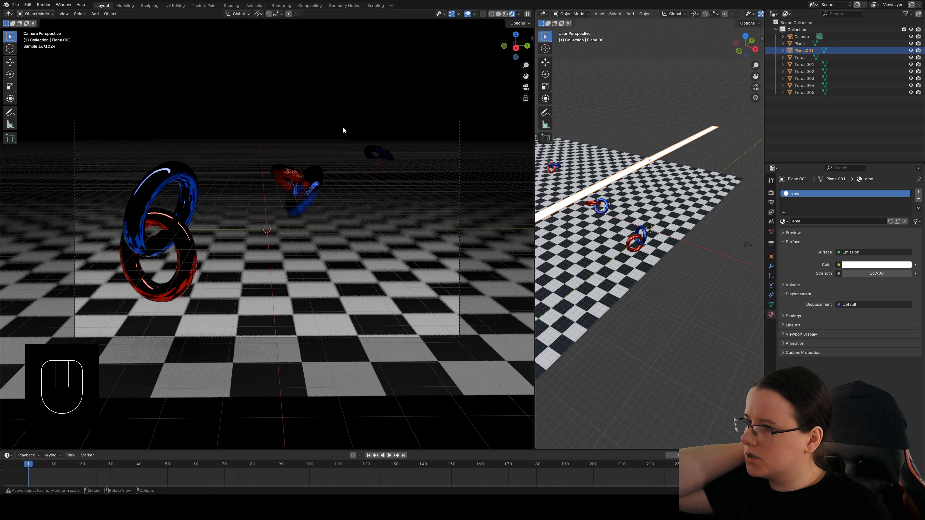
- Select the camera and set its depth of field F-Stop to 0.3
left_click(350, 121)
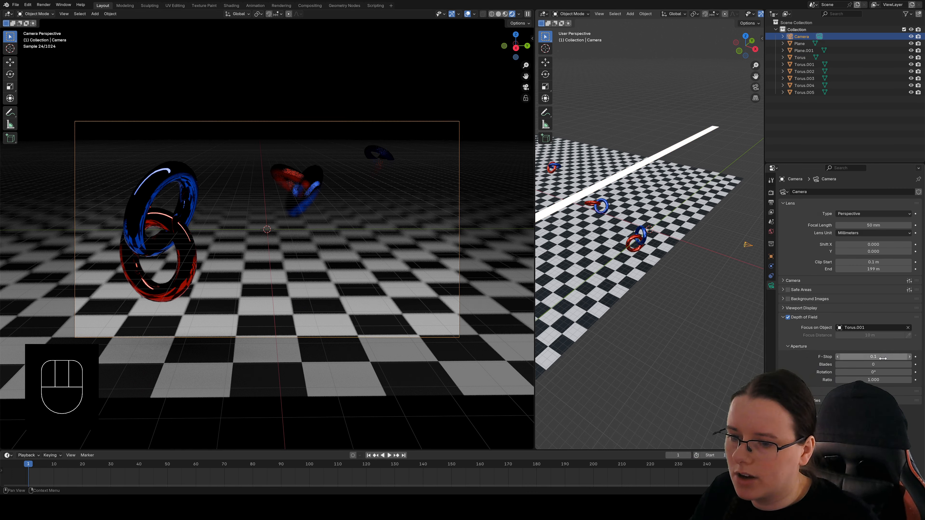
left_click(909, 357)
left_click(910, 357)
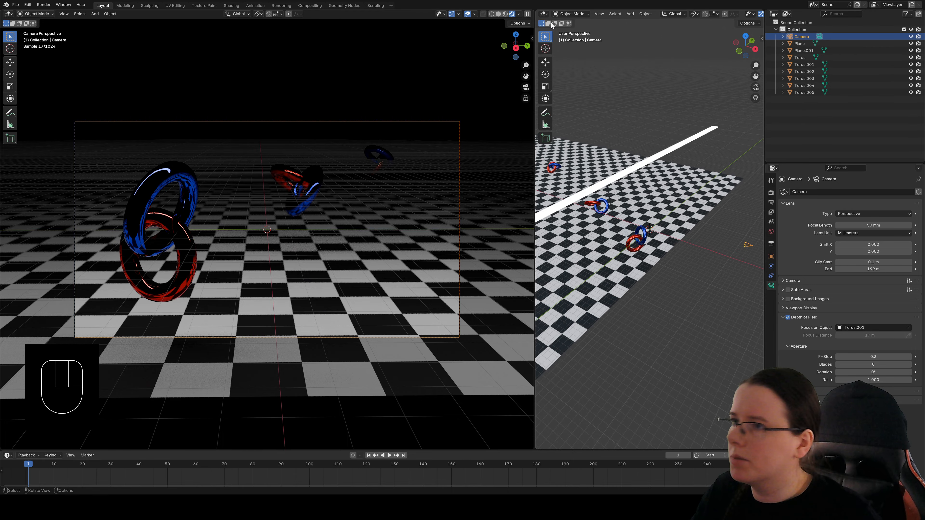
- Switch the camera view to material preview and duplicate the emissive strip three times, placing the copies side by side
left_click(504, 13)
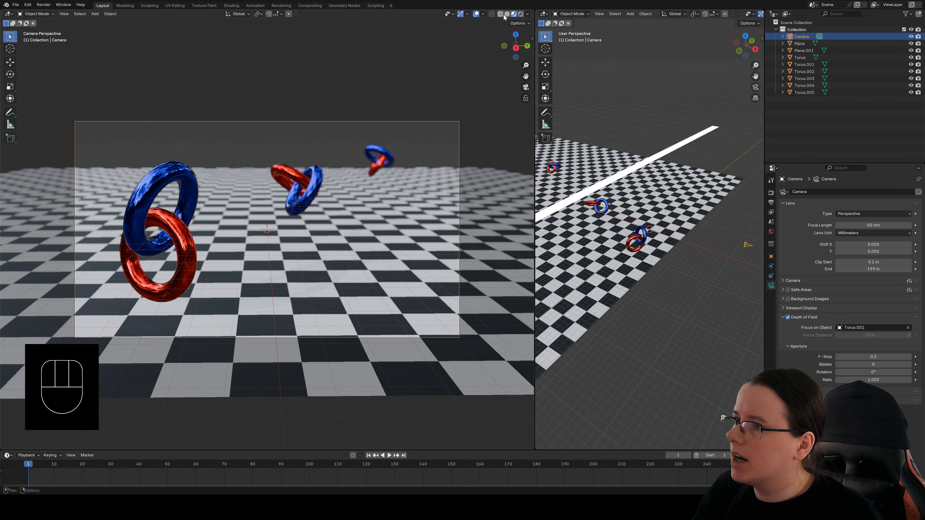
left_click(687, 142)
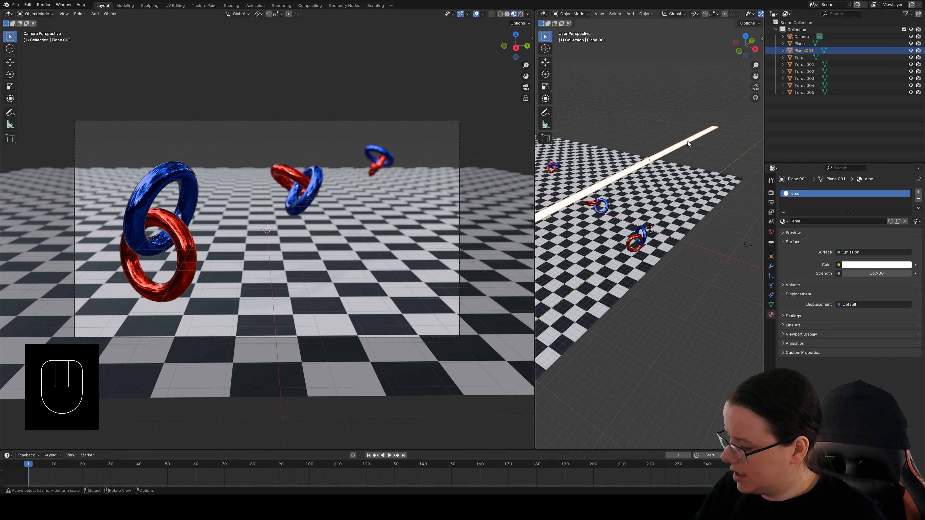
key("shift+d")
middle_click_drag(699, 145, 615, 104)
left_click(726, 156)
key("shift+d")
left_click(652, 119)
key("shift+d")
left_click(615, 105)
- Select all four emissive strips and scale them up to extend farther across the scene
scroll(597, 186, "down", 2)
middle_click_drag(582, 215, 656, 197, "shift")
left_click_drag(638, 194, 649, 227)
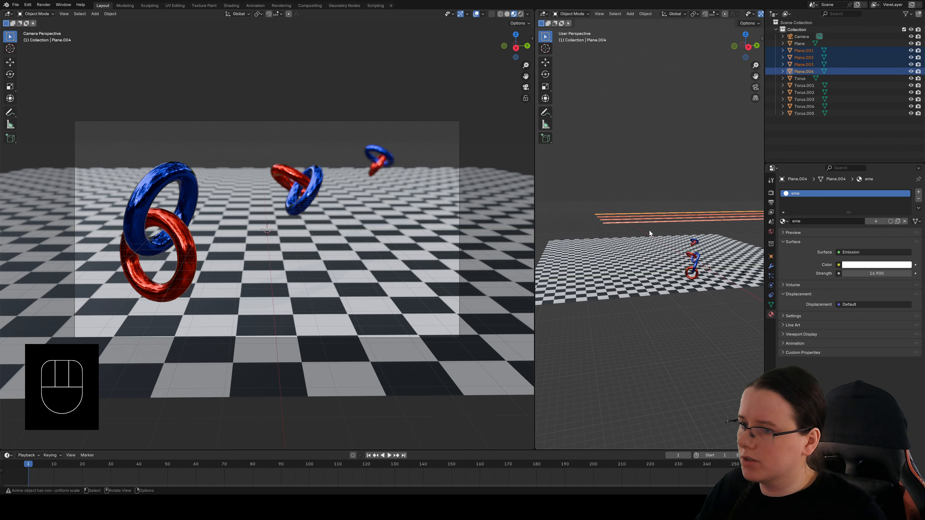
scroll(703, 226, "down", 3)
key("s")
middle_click(638, 224)
left_click(541, 220)
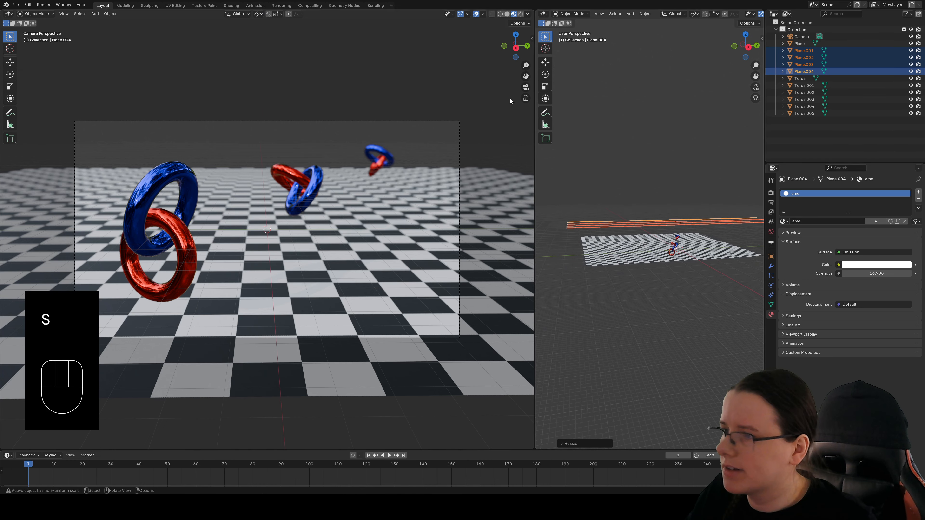
- Preview the camera view in rendered shading and set the camera's depth of field F-Stop to 0.5
scroll(465, 199, "up", 1)
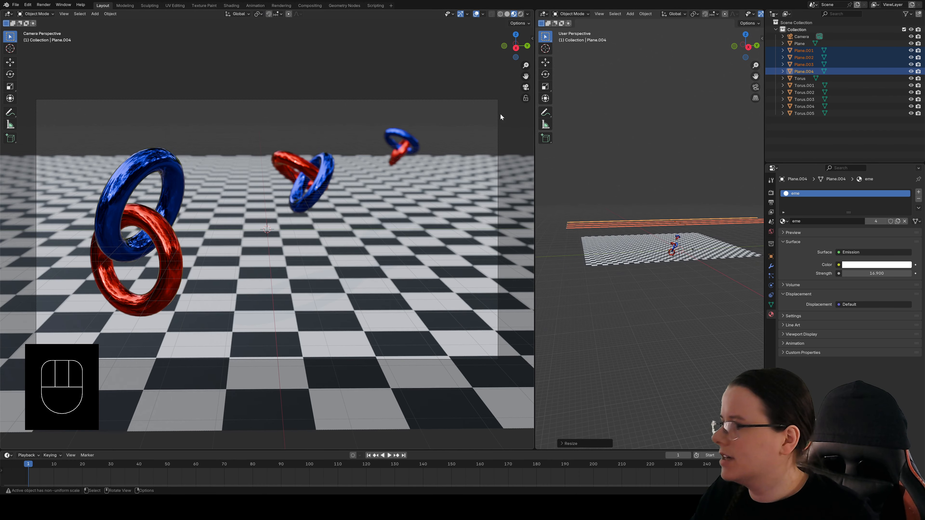
left_click(520, 14)
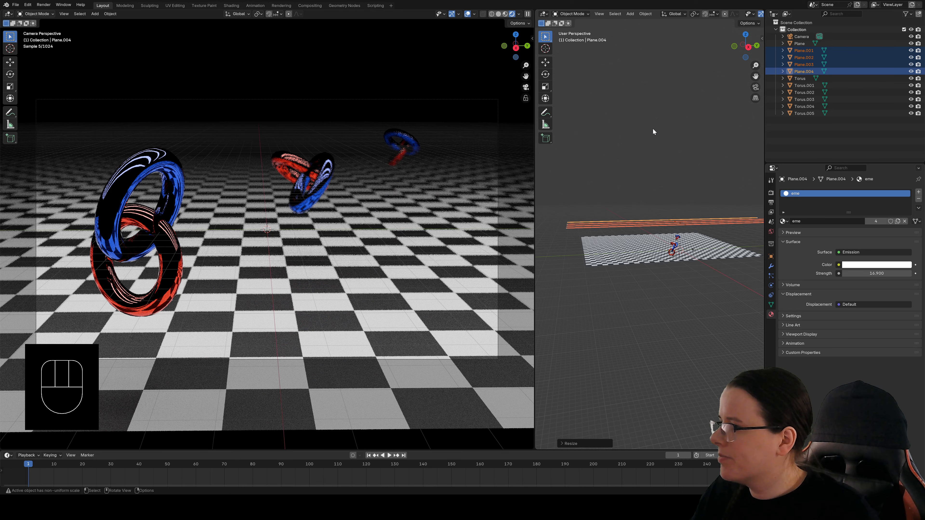
left_click(458, 99)
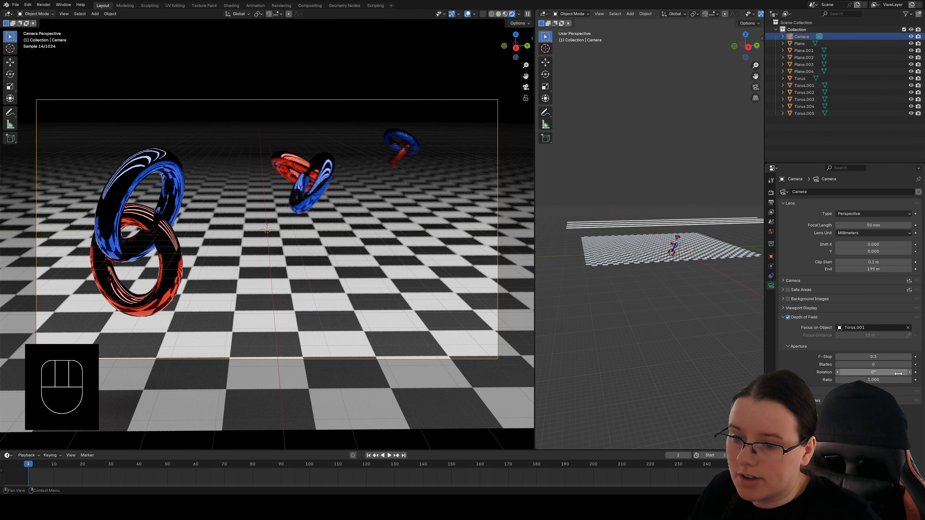
left_click_drag(873, 357, 878, 357)
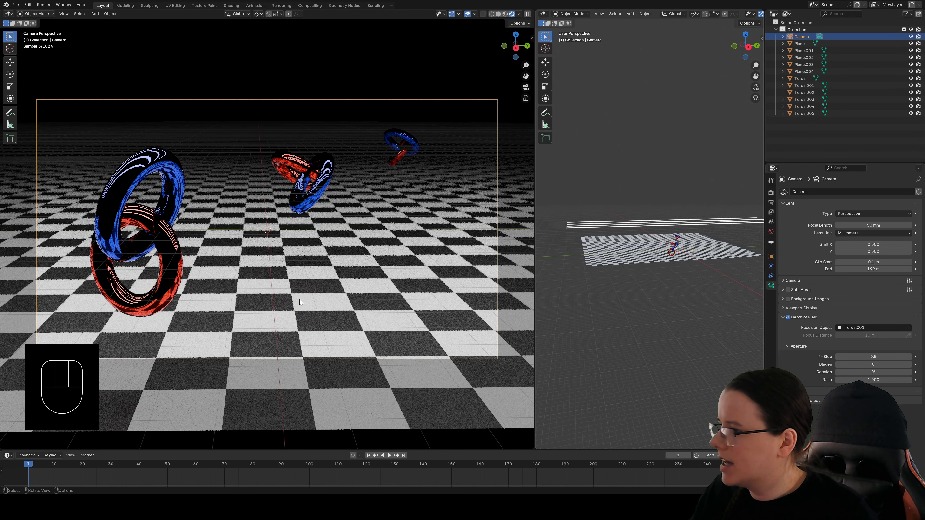
- Set the checkered floor material's roughness to 1.0 and deselect the plane
left_click(292, 314)
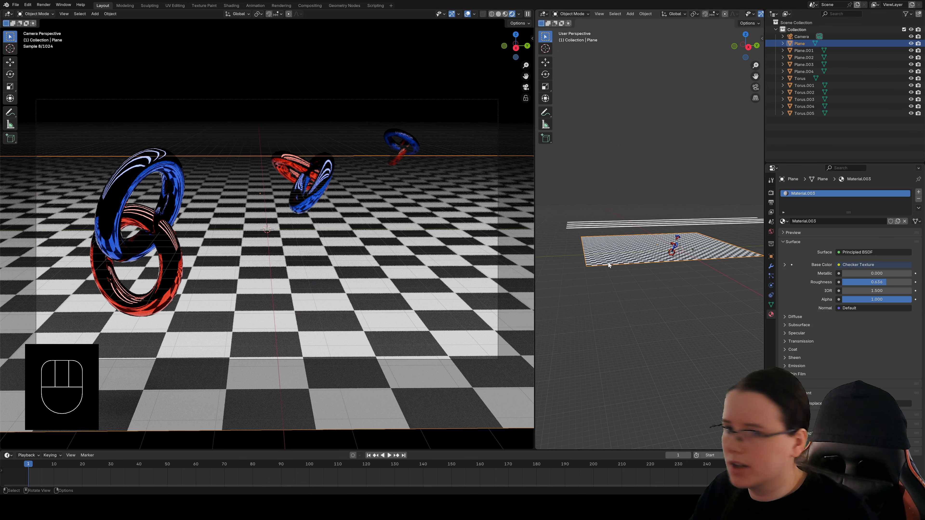
mouse_move(885, 281)
left_mouse_down()
mouse_move(911, 282)
mouse_move(899, 291)
left_mouse_up()
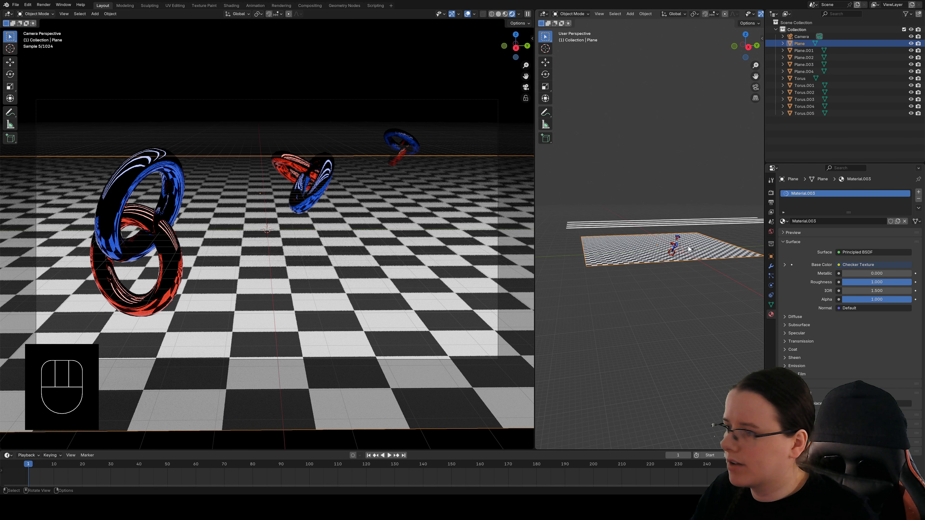
left_click(453, 123)
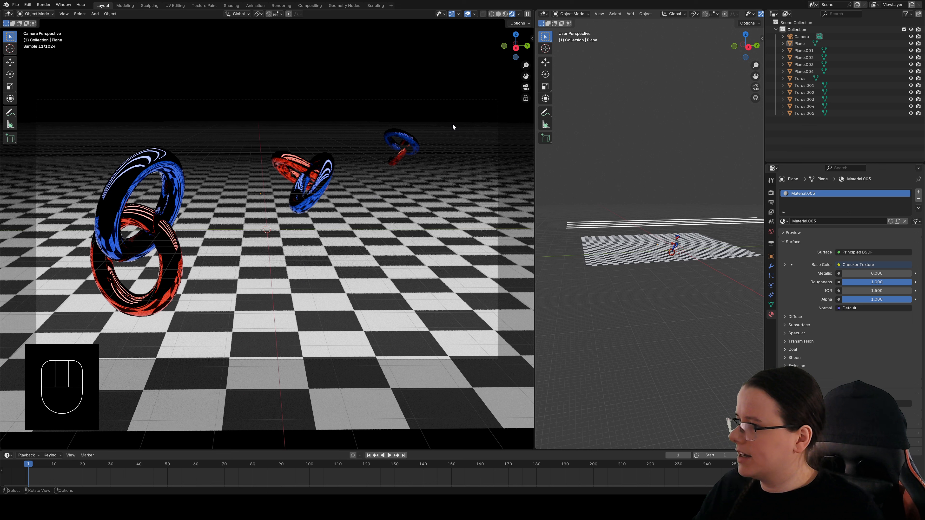